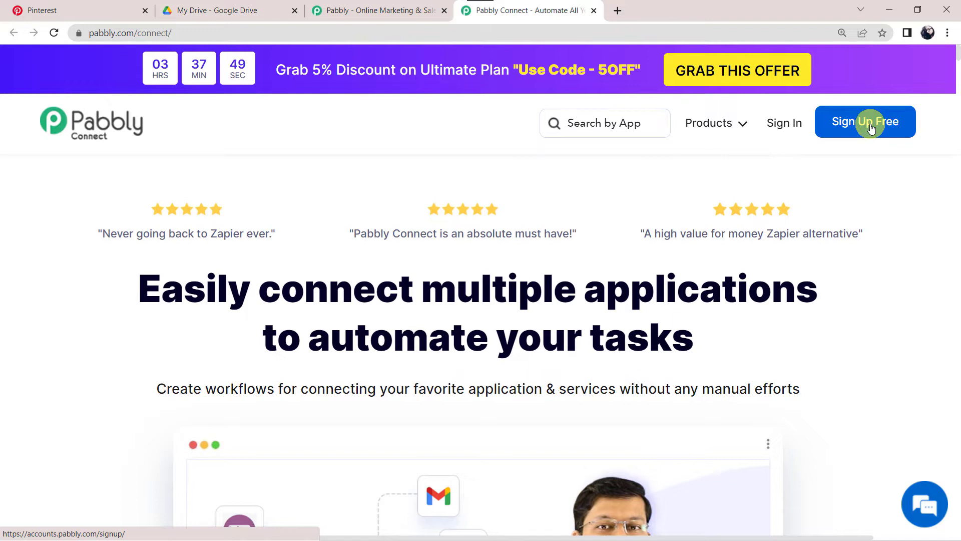
Sign in to the Pabbly account and access the Pabbly Connect dashboard
click(793, 131)
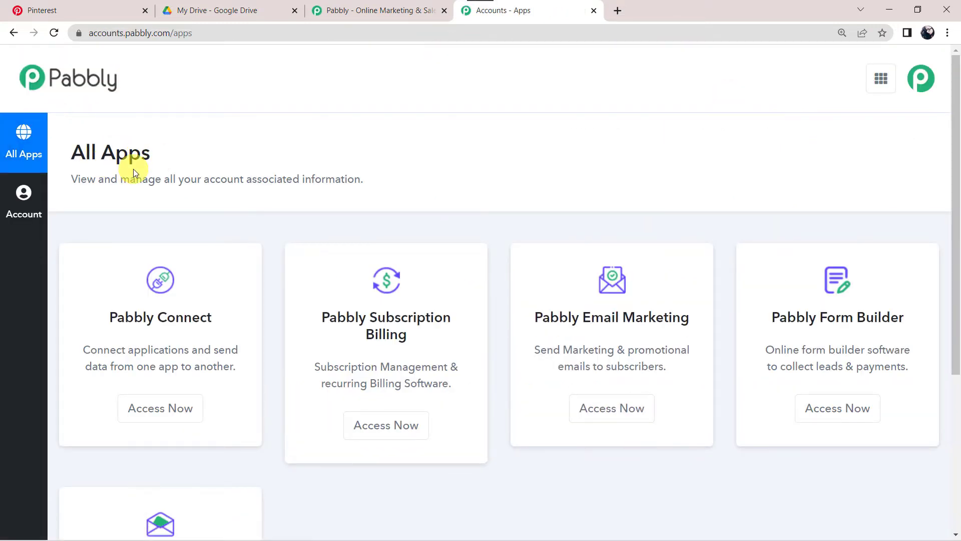
click(167, 416)
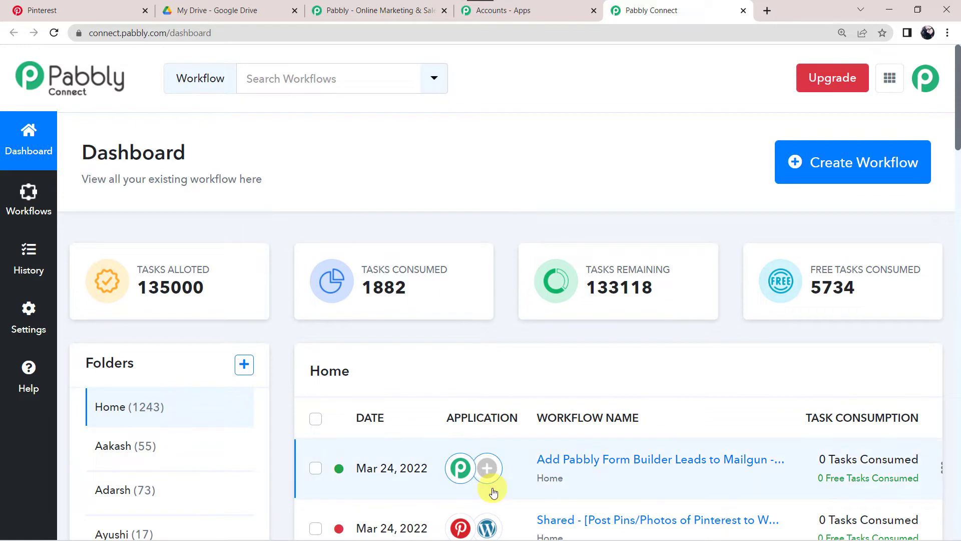
scroll(489, 489, down, 5)
scroll(493, 492, up, 5)
Create a new workflow named "Pinterest to Google Drive Integration"
click(839, 167)
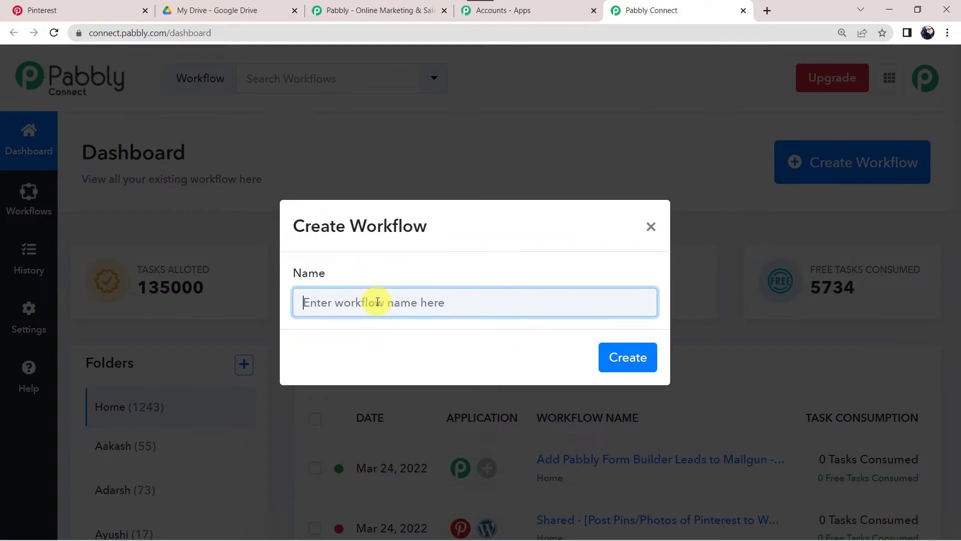
text(Pinterest to Google Drive Integration)
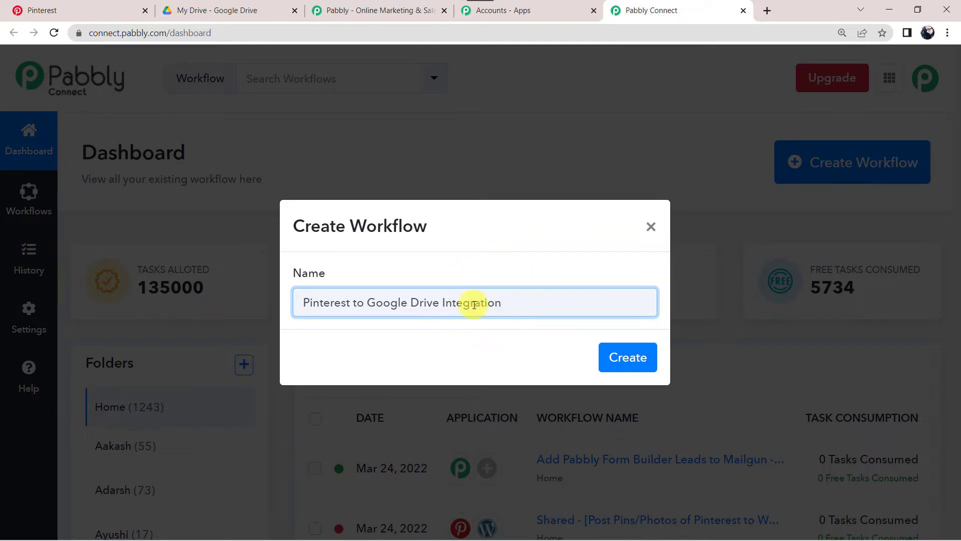
click(635, 359)
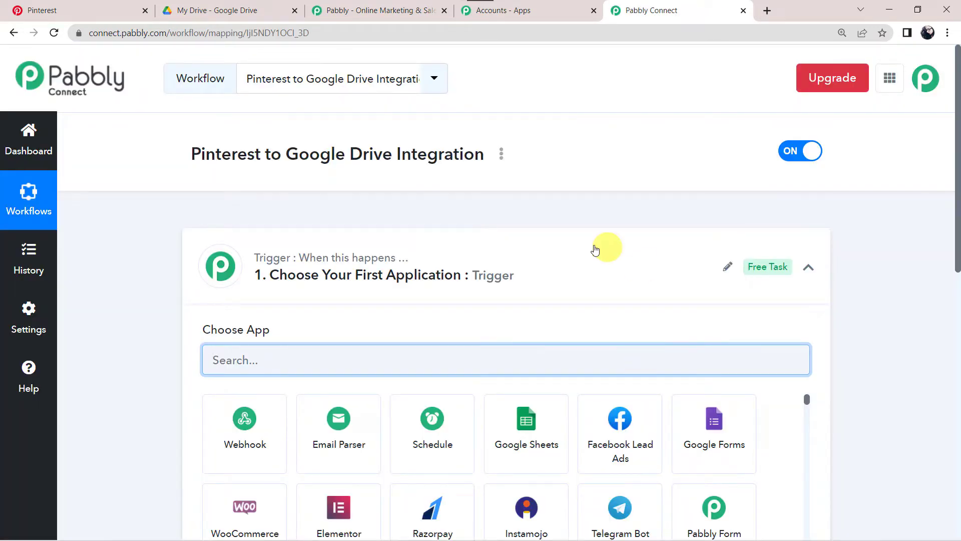
Set the workflow's trigger application to Pinterest with New Pin as the trigger event
click(521, 271)
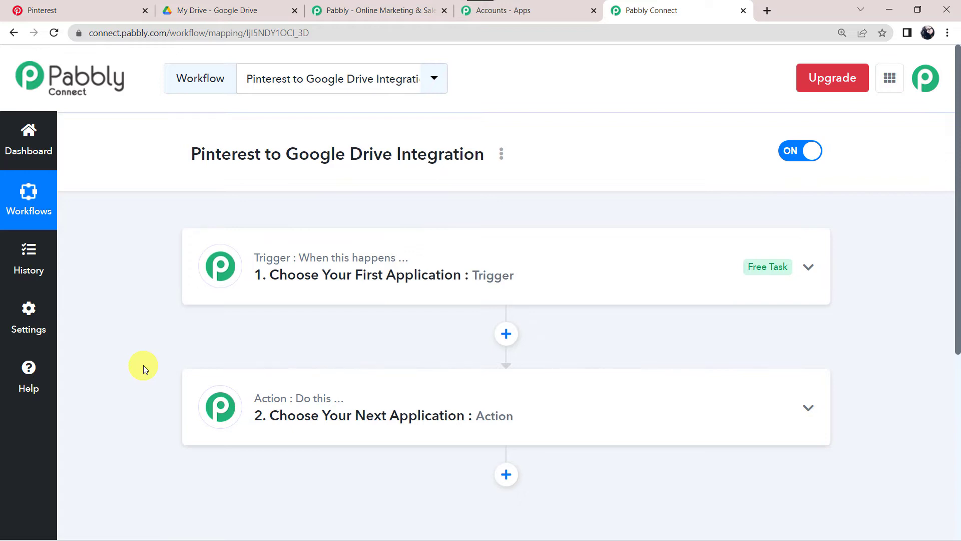
click(508, 277)
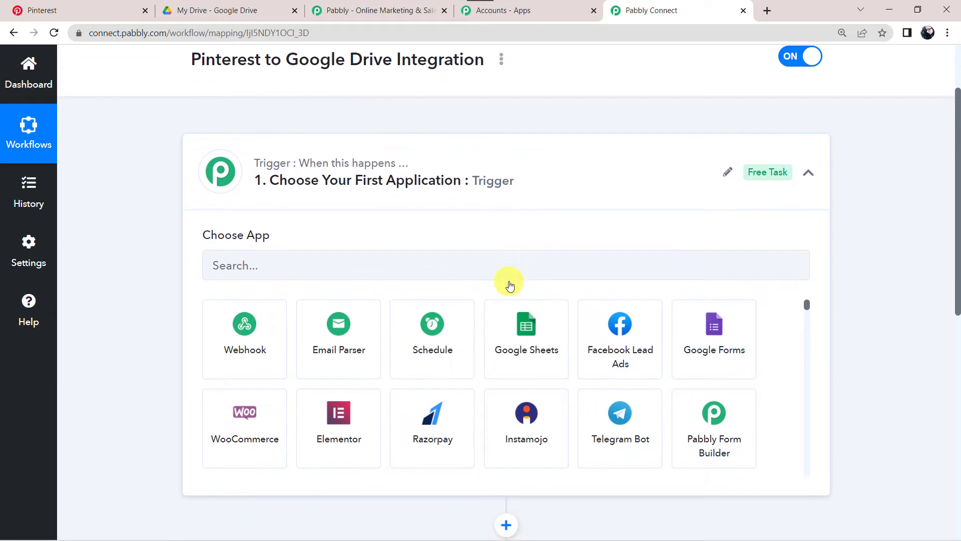
click(413, 254)
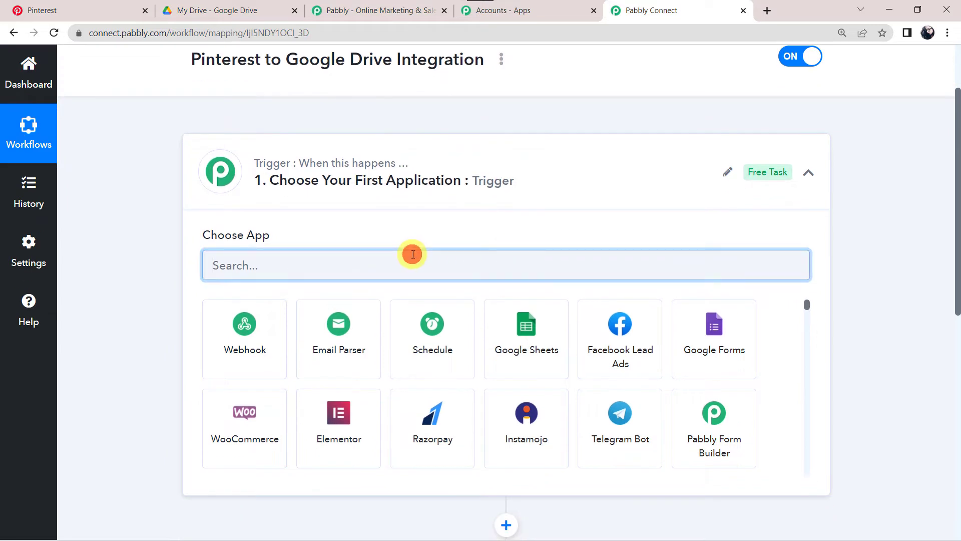
text(Pinter)
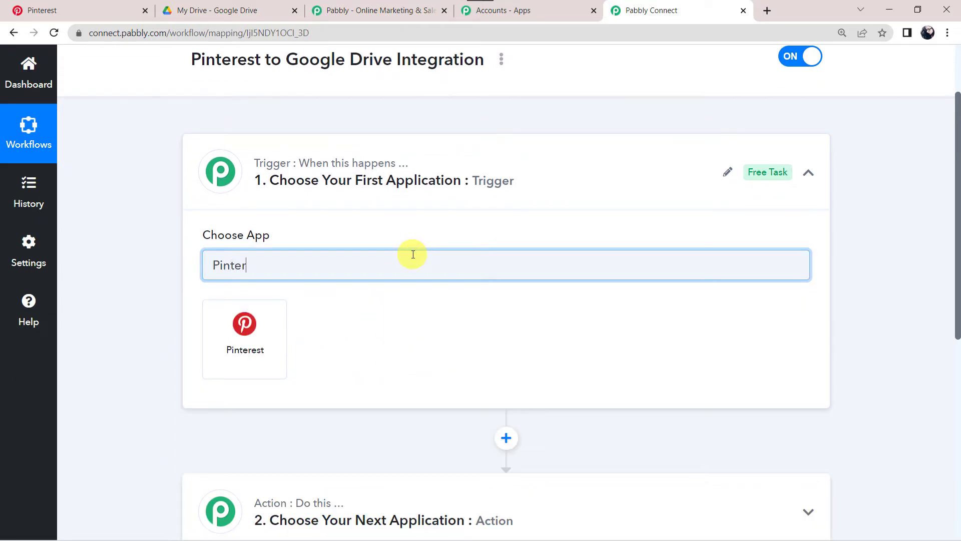
click(229, 374)
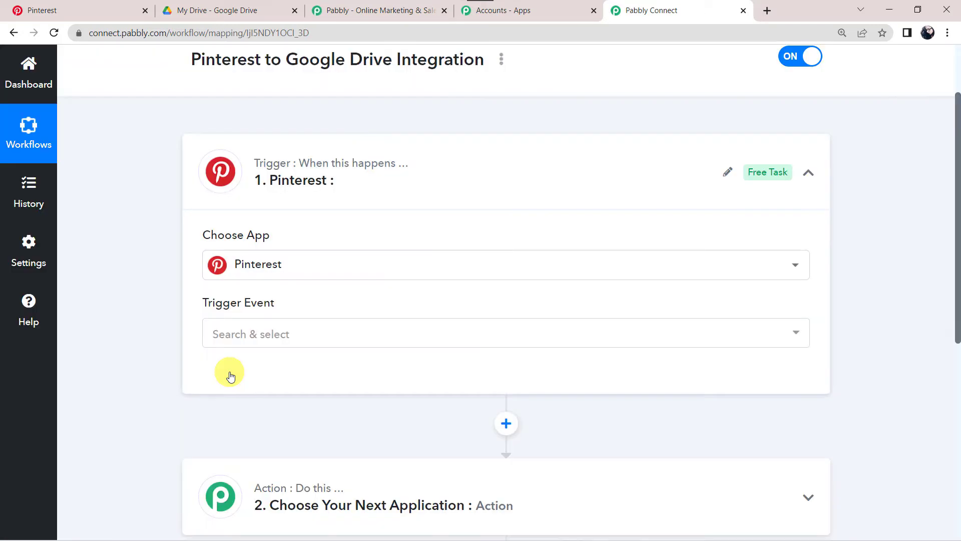
click(263, 335)
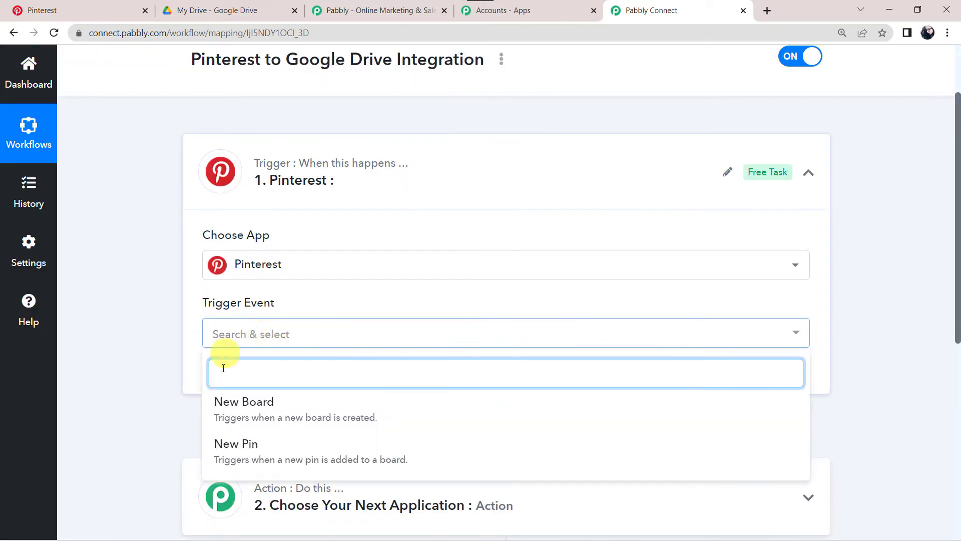
click(245, 445)
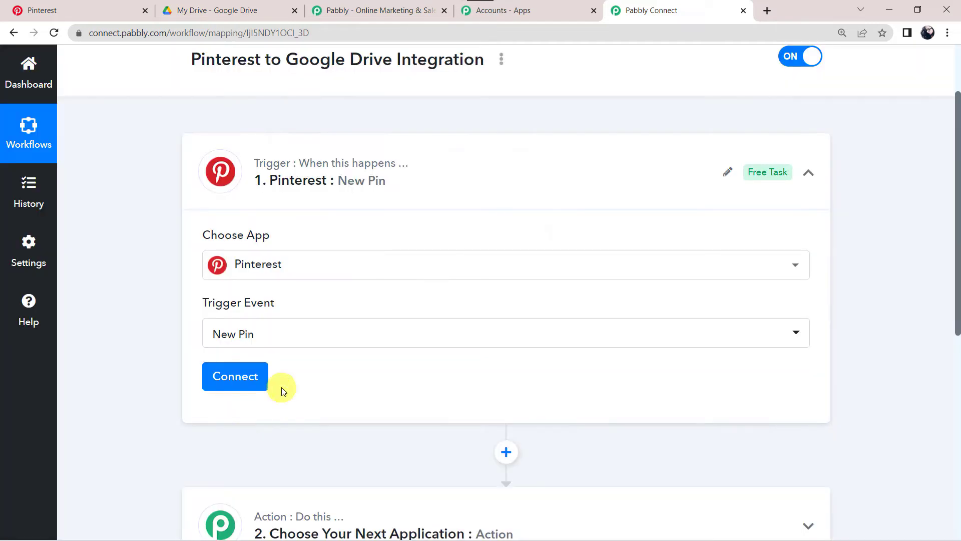
Add a new Pinterest connection for the trigger and give Pabbly Connect access to the Pinterest account
click(237, 380)
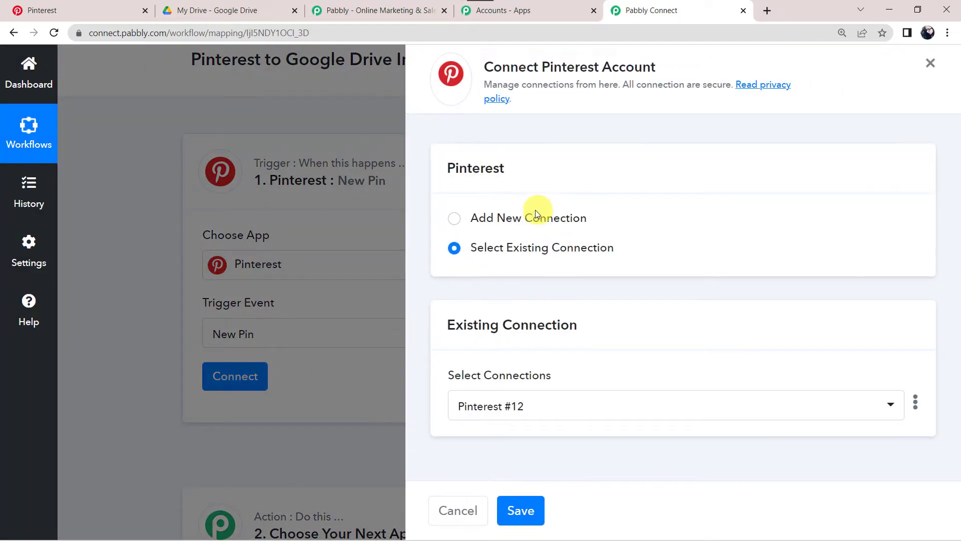
click(531, 214)
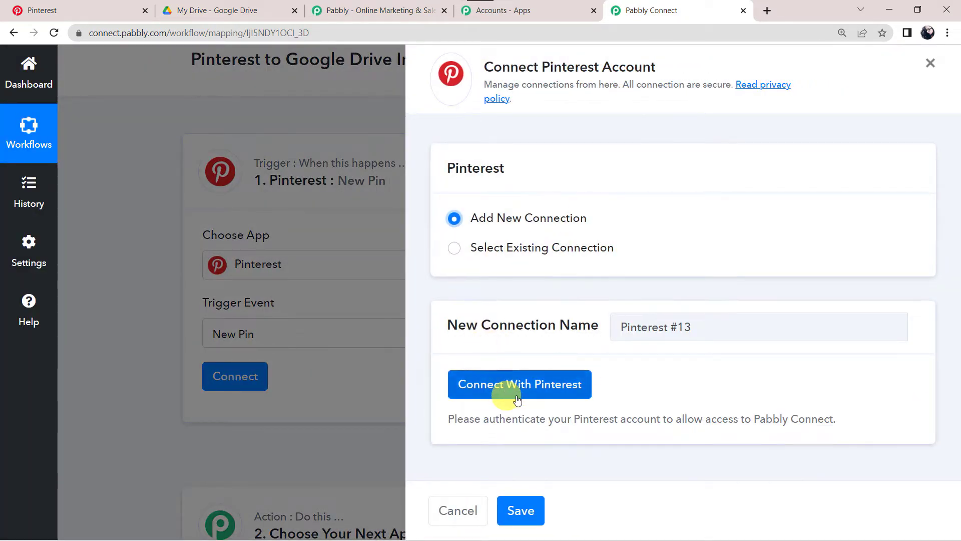
click(540, 395)
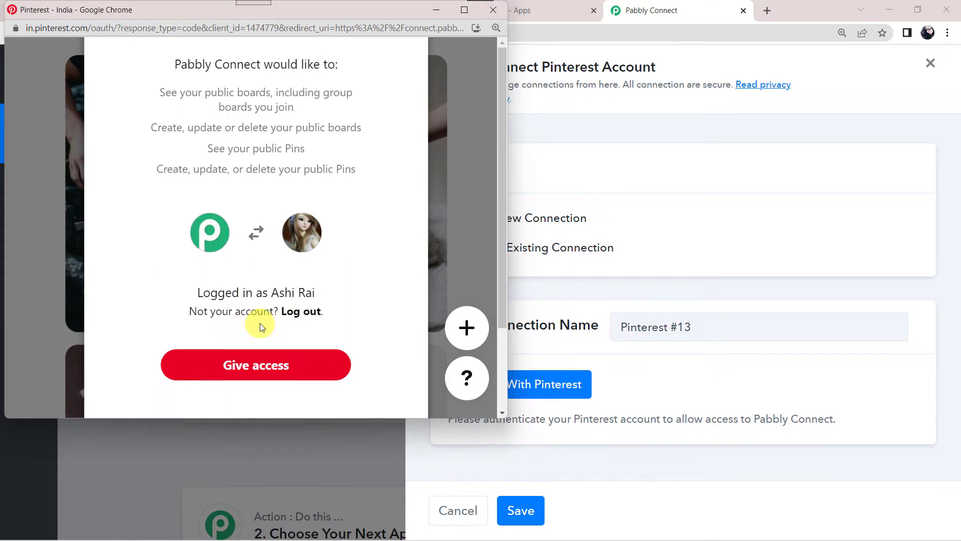
click(266, 374)
click(268, 370)
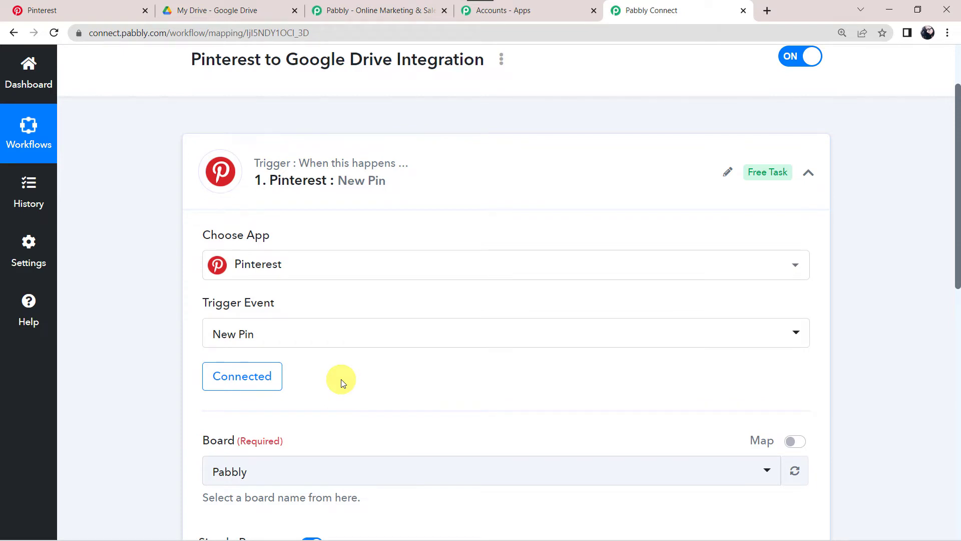
Look up the Pabbly board among the saved boards on Pinterest, and return to the Pabbly Connect workflow
scroll(341, 380, down, 2)
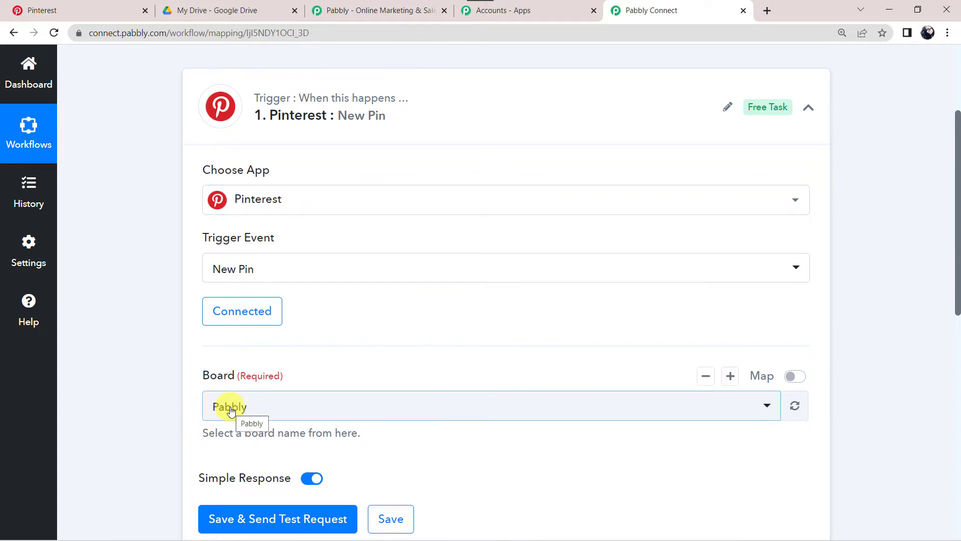
click(106, 7)
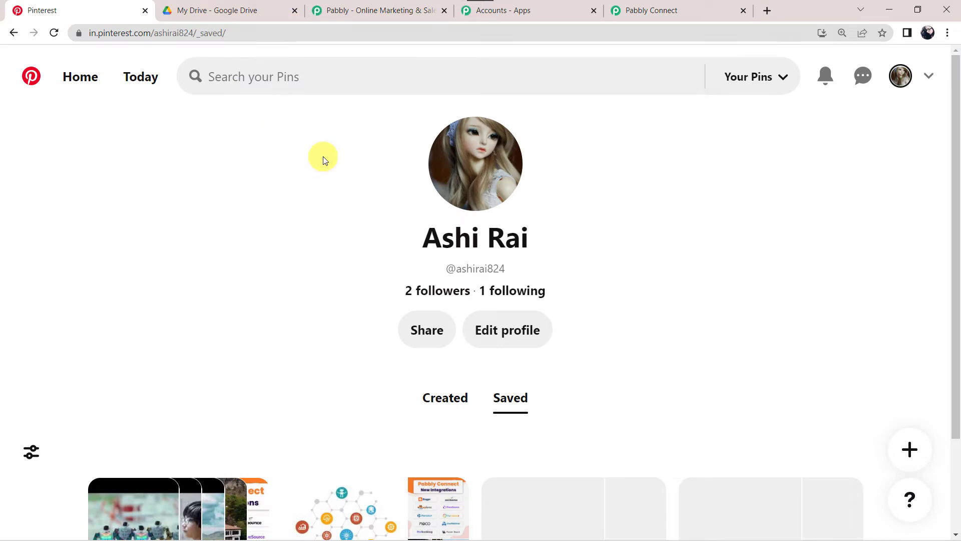
scroll(332, 195, down, 2)
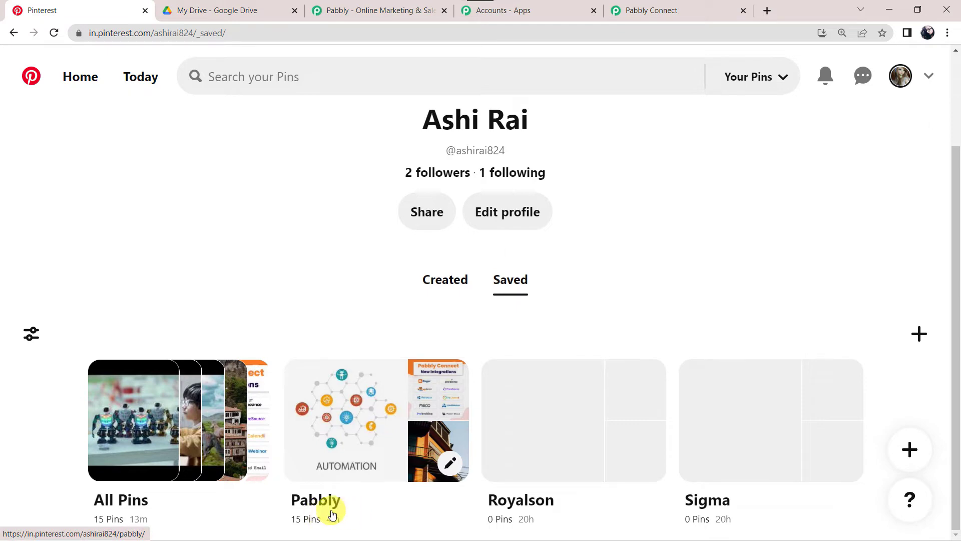
click(343, 488)
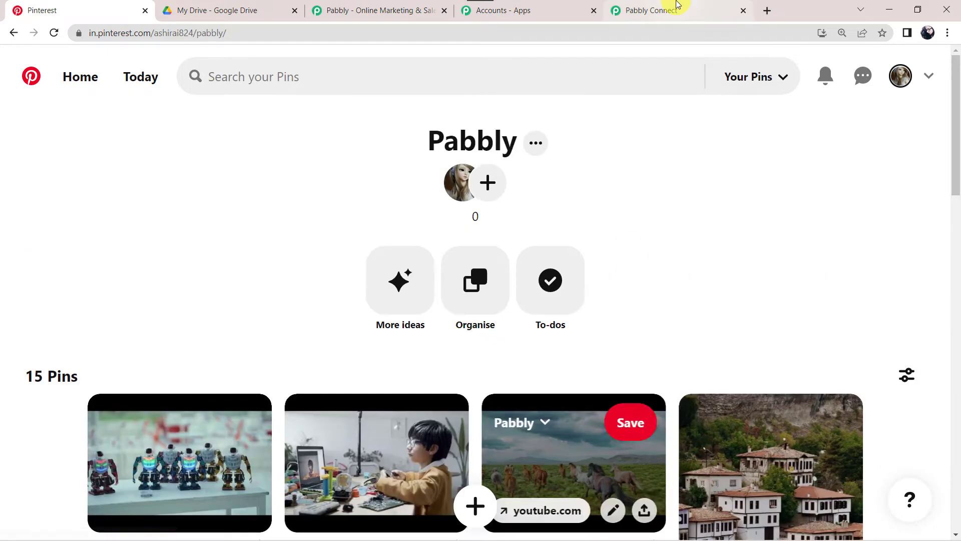
click(679, 6)
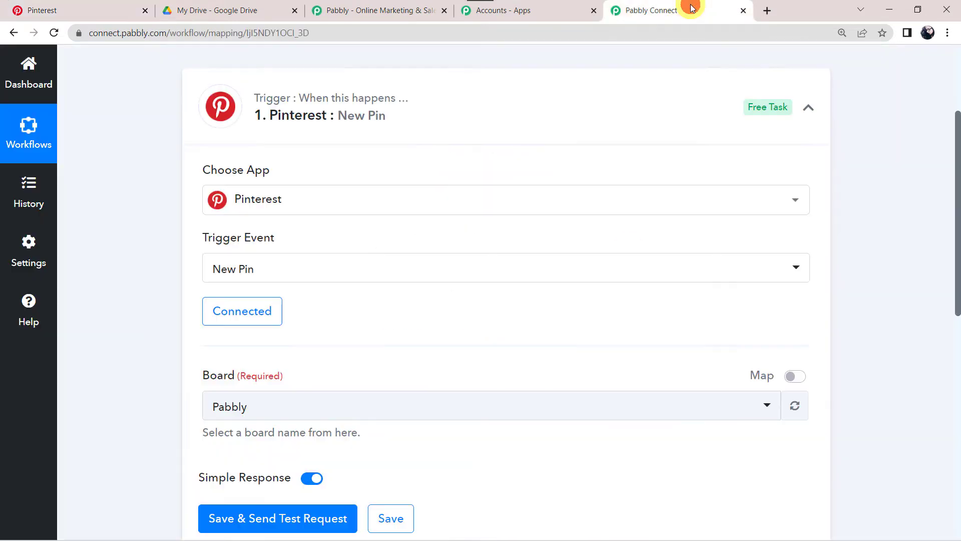
Choose Pabbly as the Pinterest board that the New Pin trigger watches
click(229, 423)
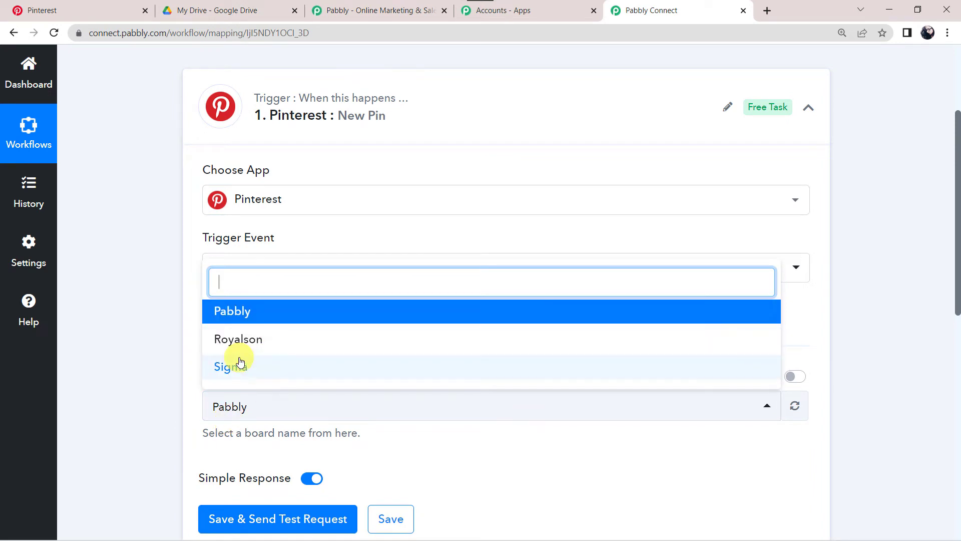
click(254, 312)
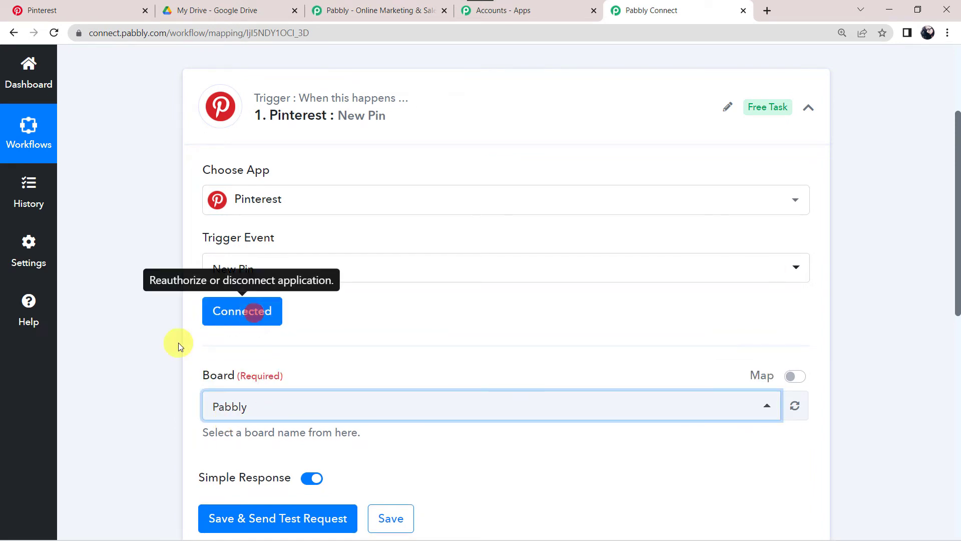
scroll(122, 446, down, 3)
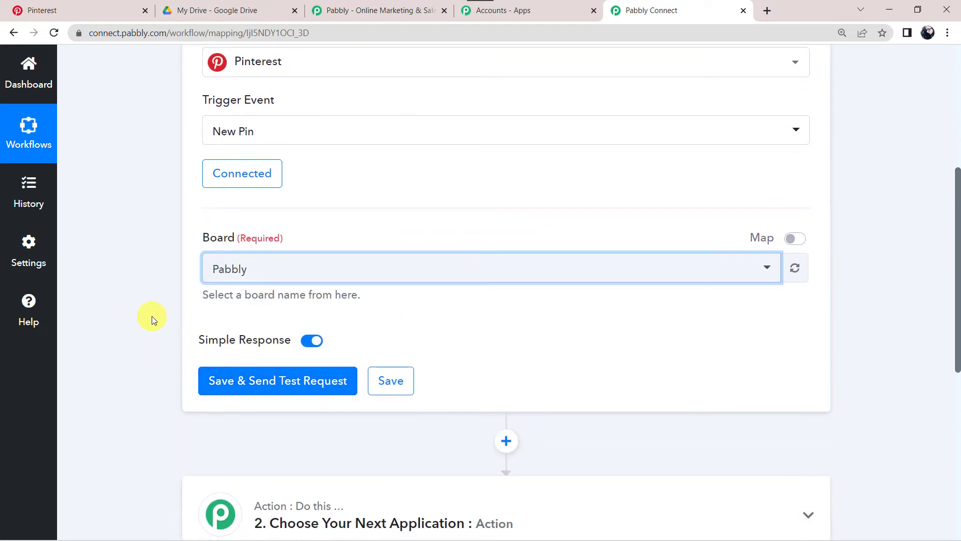
Switch to Pinterest and start creating a new pin from the Pabbly board
click(110, 5)
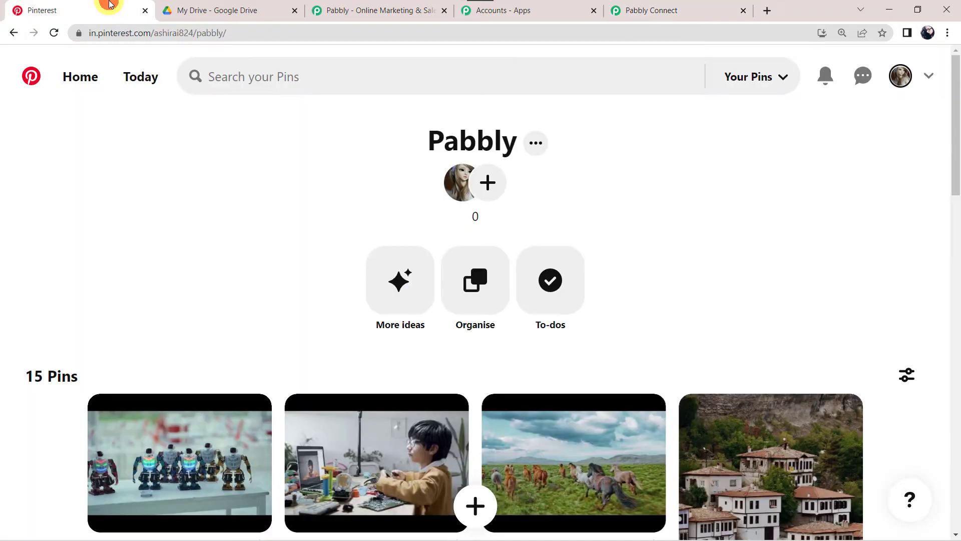
click(671, 9)
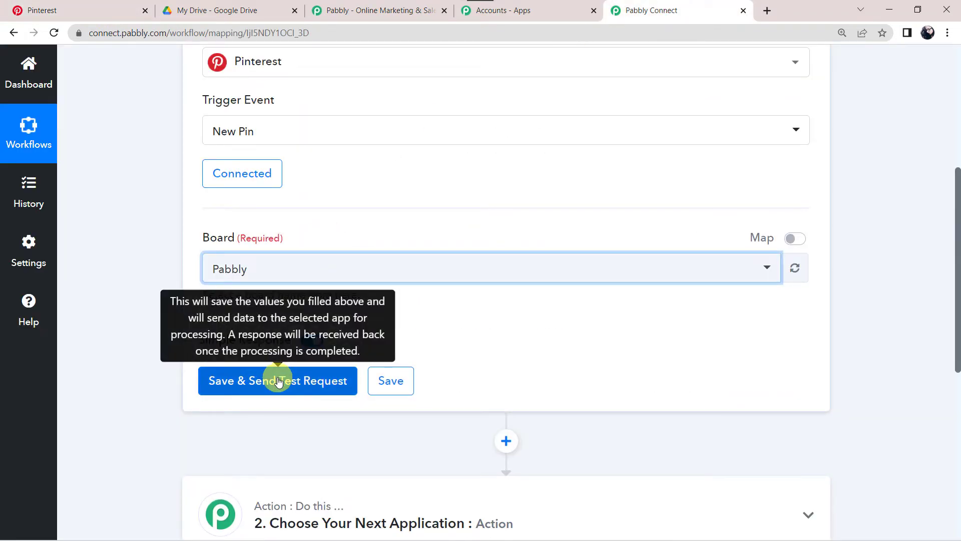
click(86, 5)
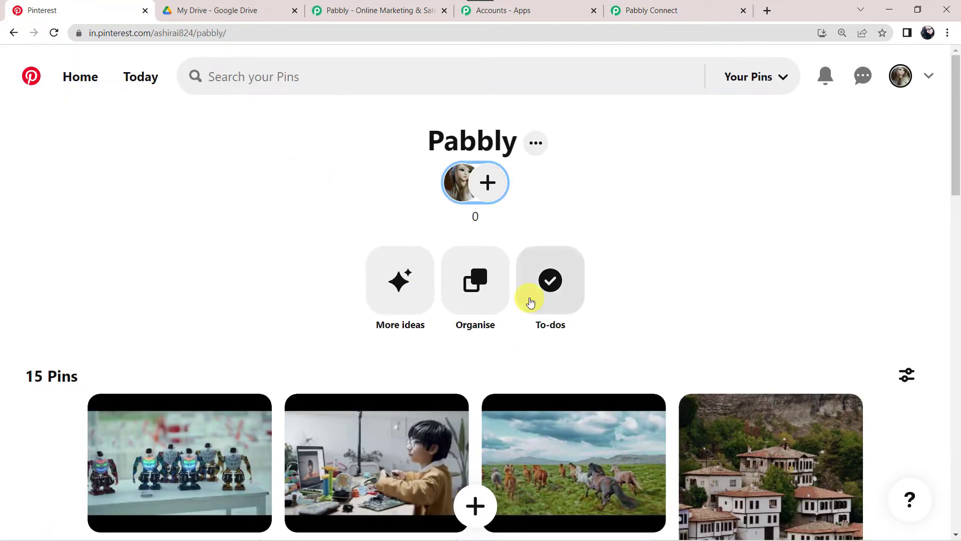
click(478, 507)
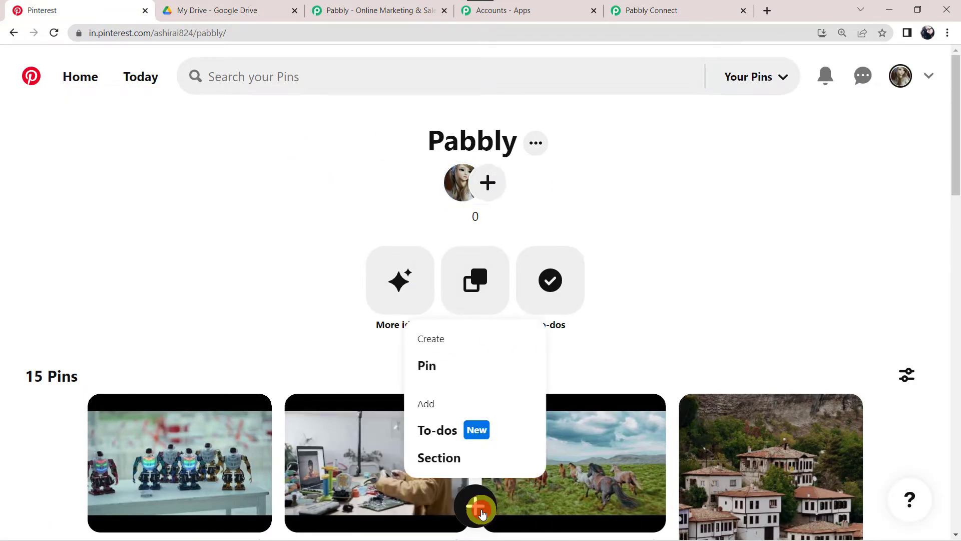
click(428, 365)
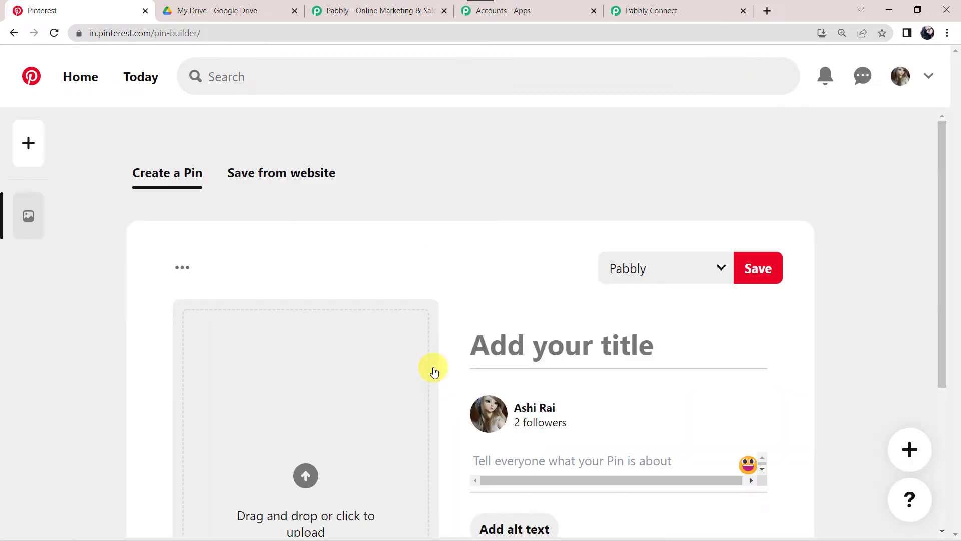
Upload the image Core Integrations.png from the Uploads folder in Pictures to the new pin
scroll(359, 240, down, 3)
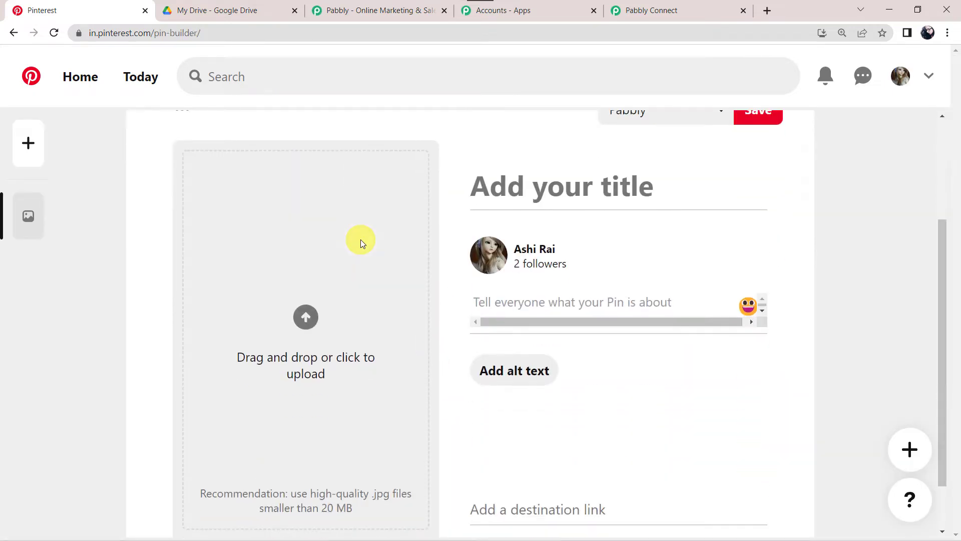
click(302, 329)
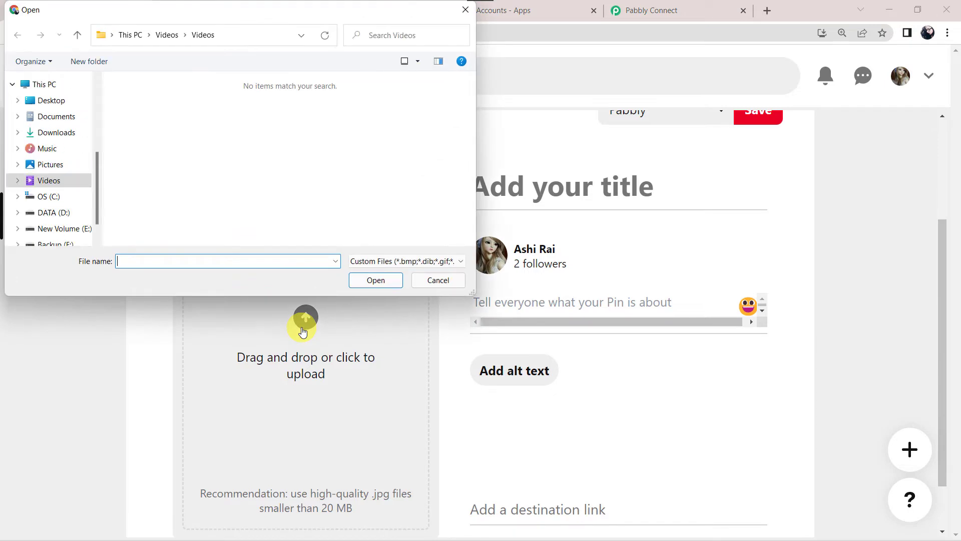
click(48, 165)
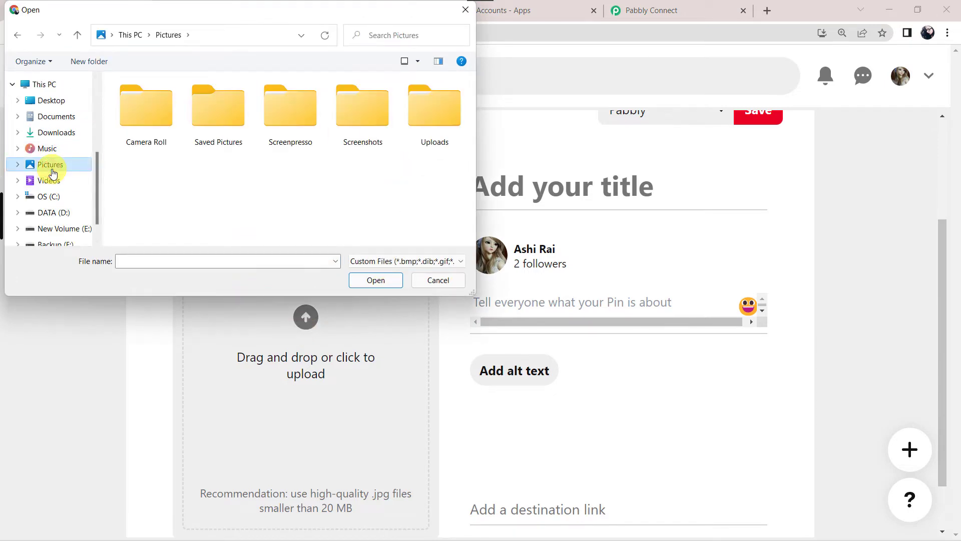
double_click(415, 96)
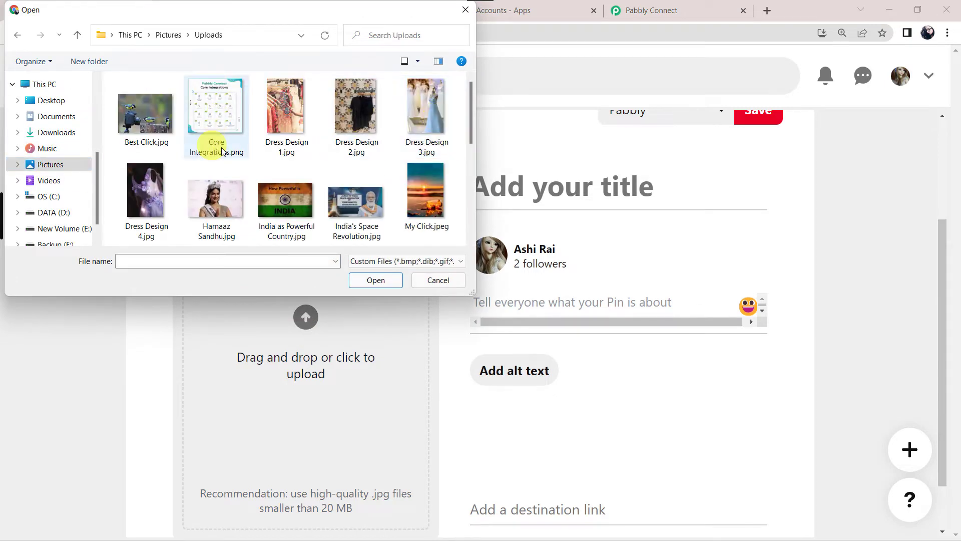
double_click(225, 141)
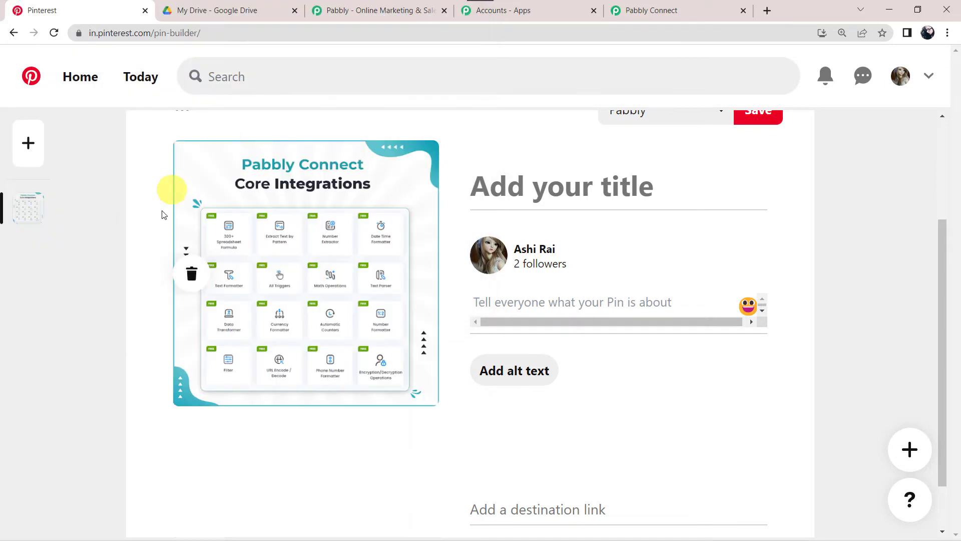
Title the pin "Core Integrations" and enter the description "Pabbly Connect - Core Integrations"
click(517, 189)
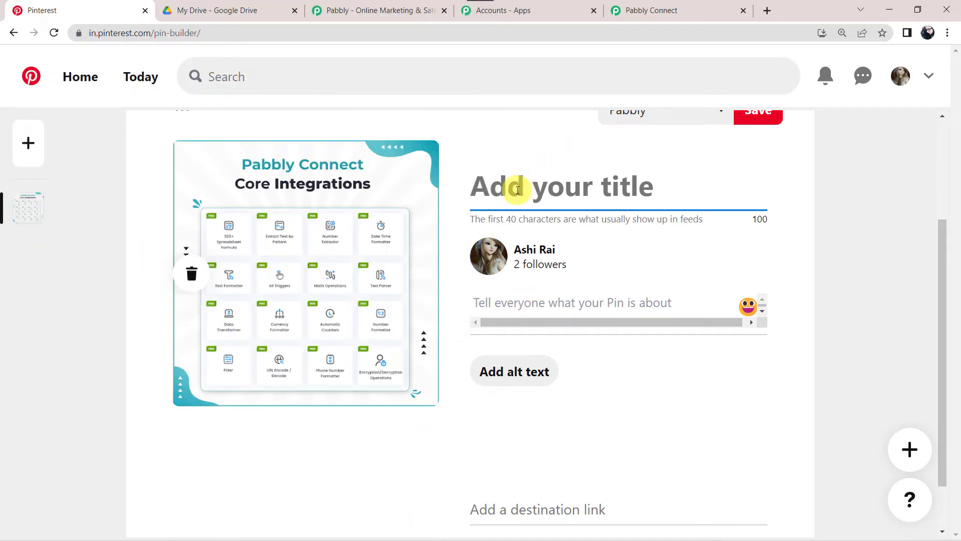
text(Core Integrations)
key(Tab)
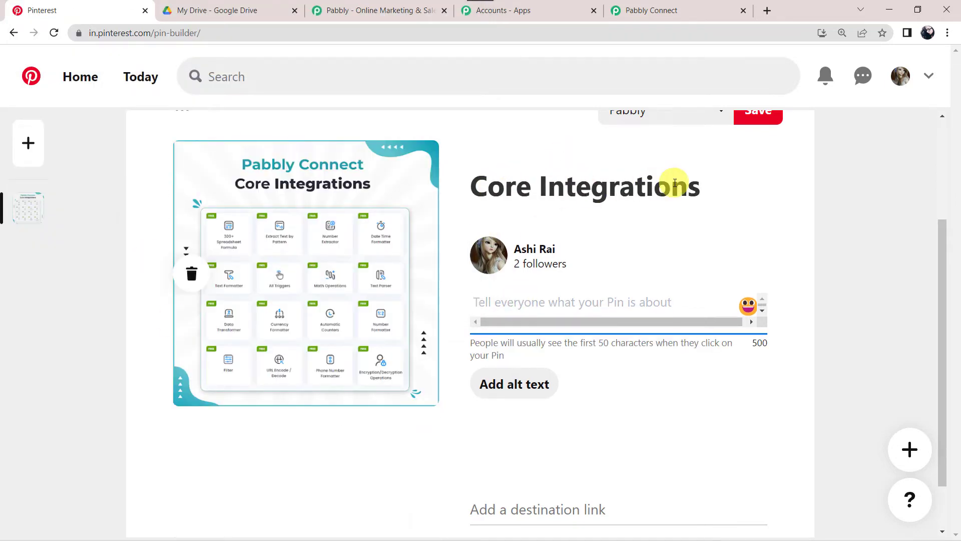
click(506, 309)
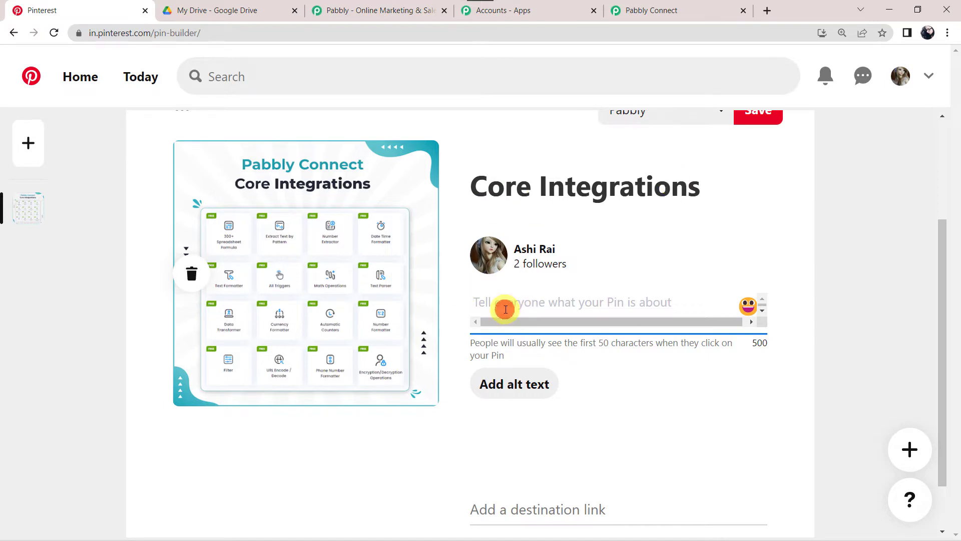
text(Pabbly Connect - Core Integrations)
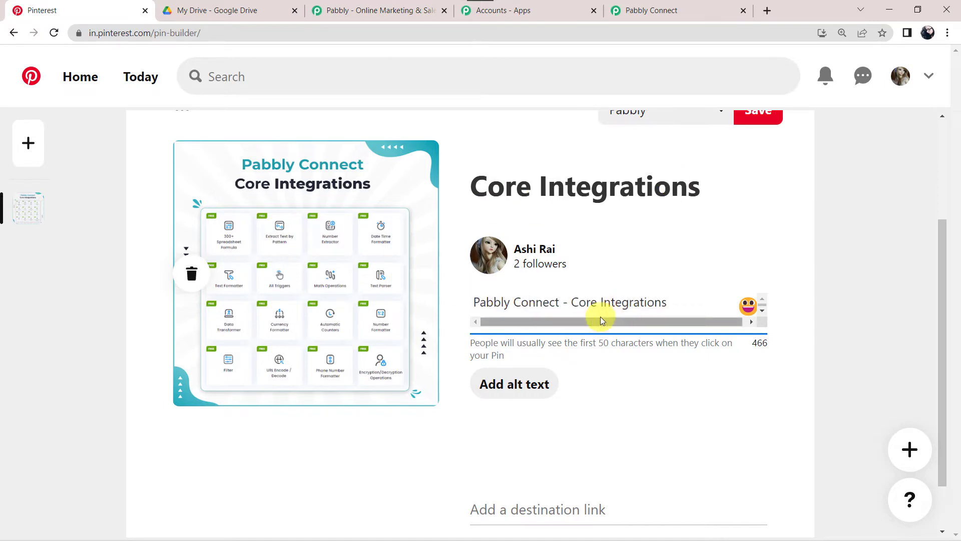
Save the pin to the Pabbly board and dismiss the promotional pop-up
scroll(601, 321, up, 2)
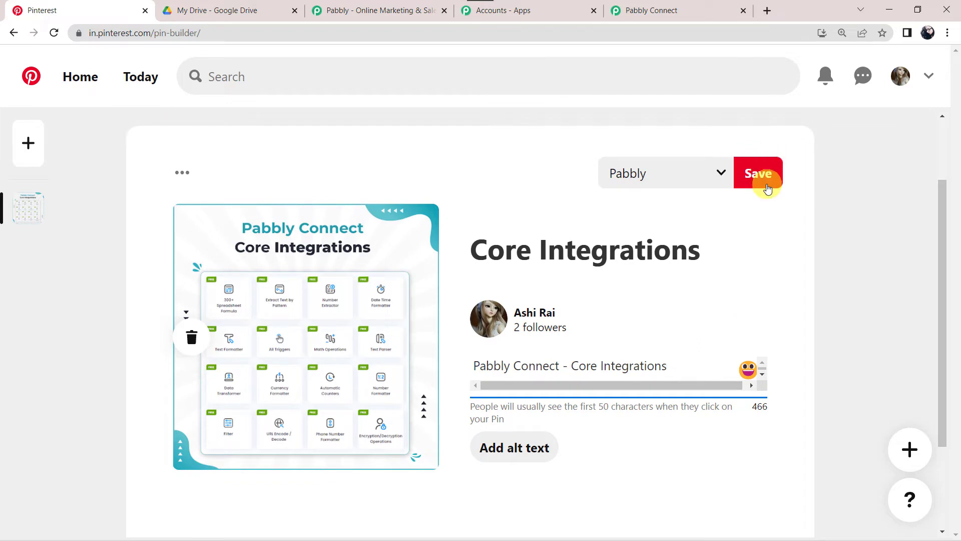
click(767, 188)
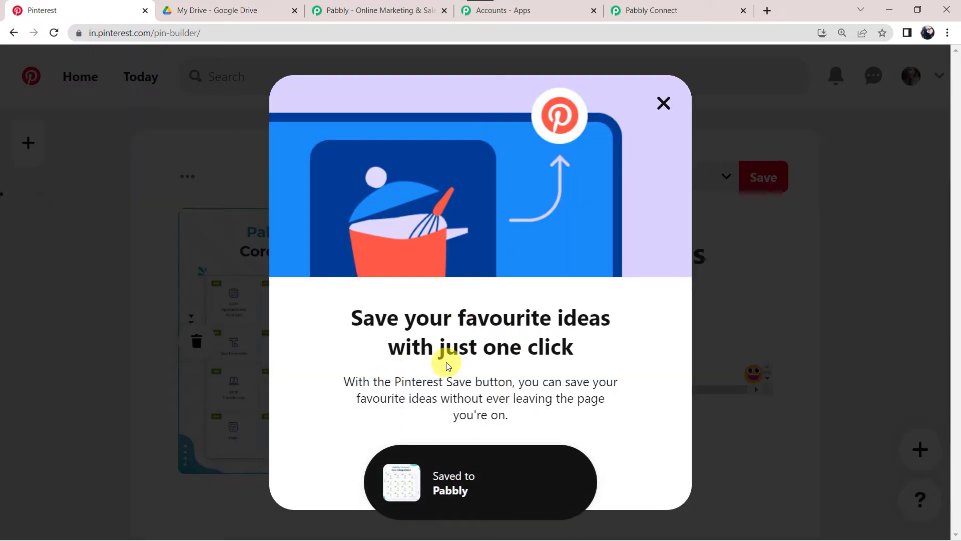
click(666, 104)
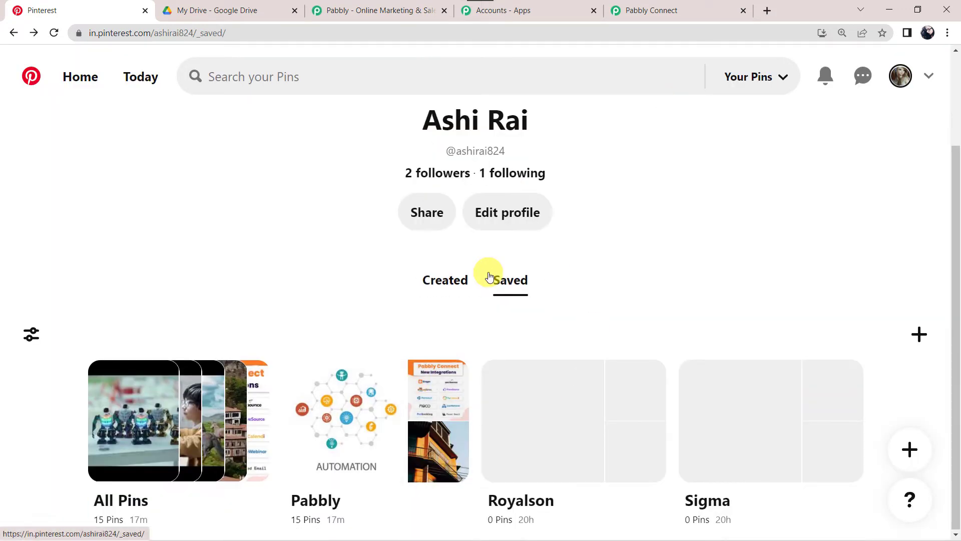
Return to the Pabbly Connect workflow, save the New Pin trigger and send its test request
scroll(489, 275, up, 1)
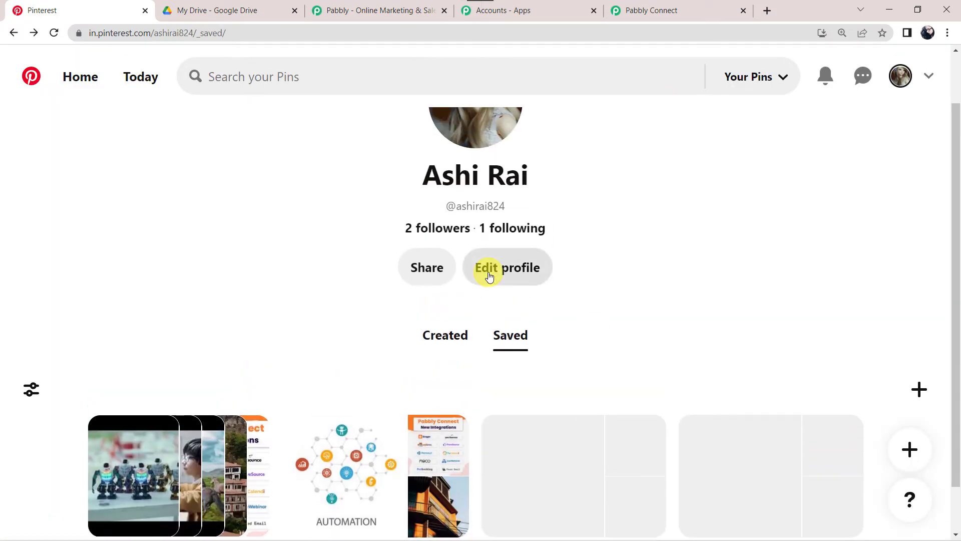
click(667, 11)
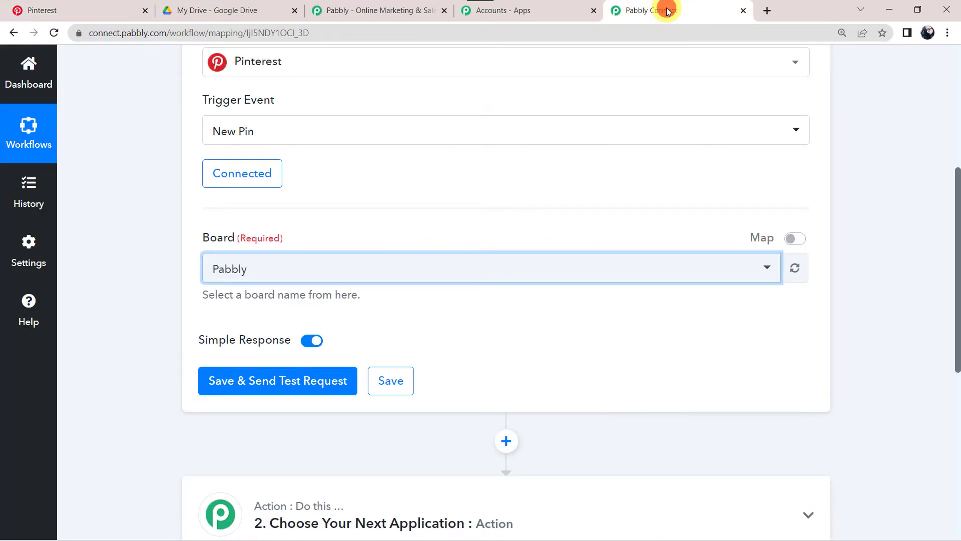
click(266, 384)
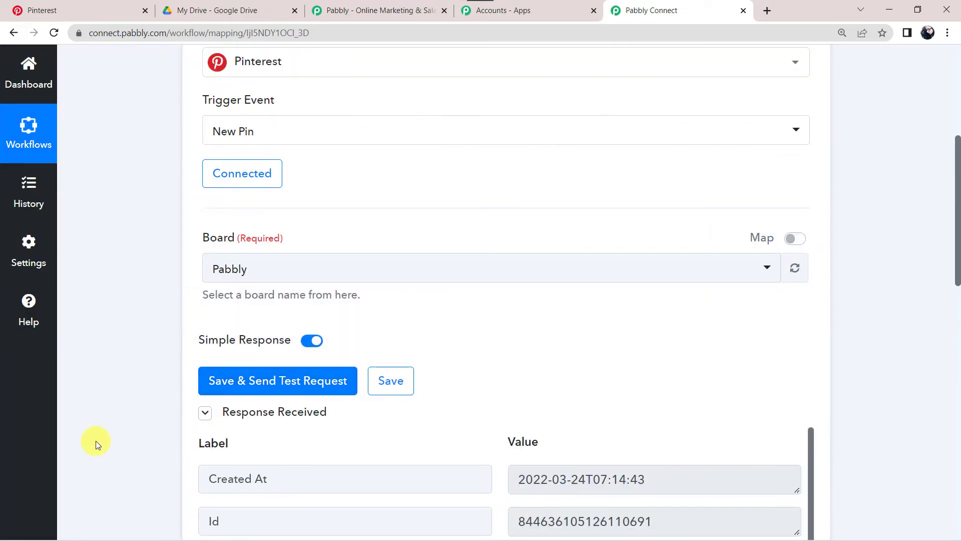
Examine the trigger's response for the pin's title, image URLs and description
scroll(96, 445, down, 5)
scroll(97, 442, down, 2)
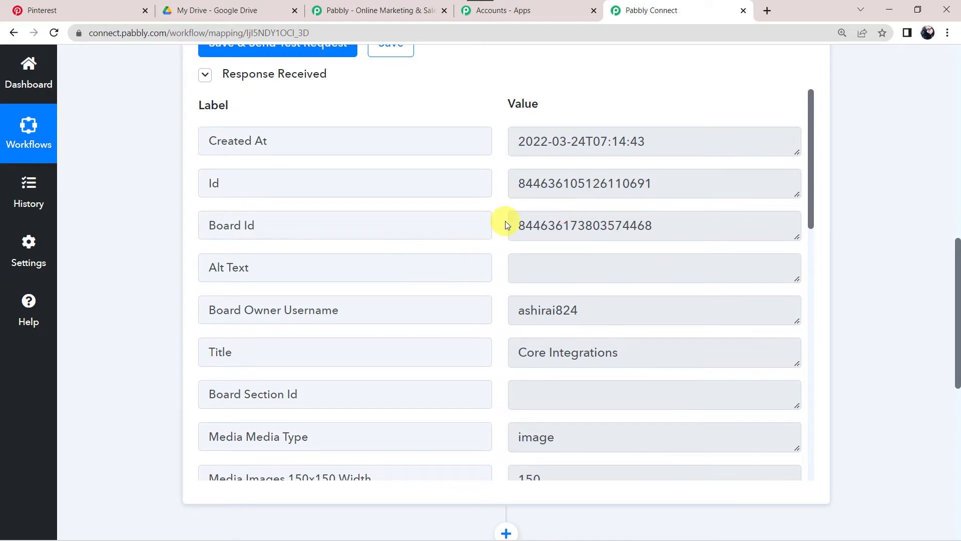
scroll(506, 221, down, 2)
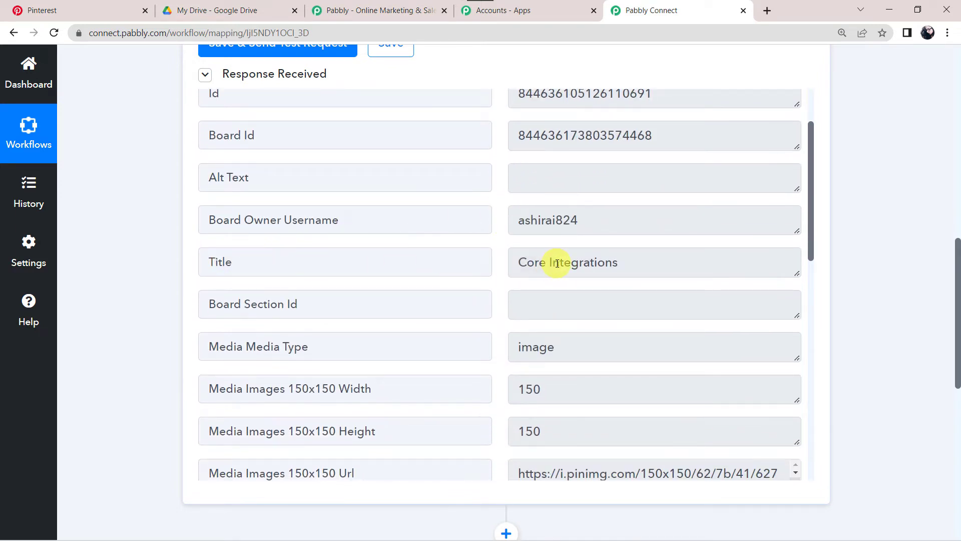
scroll(311, 367, down, 9)
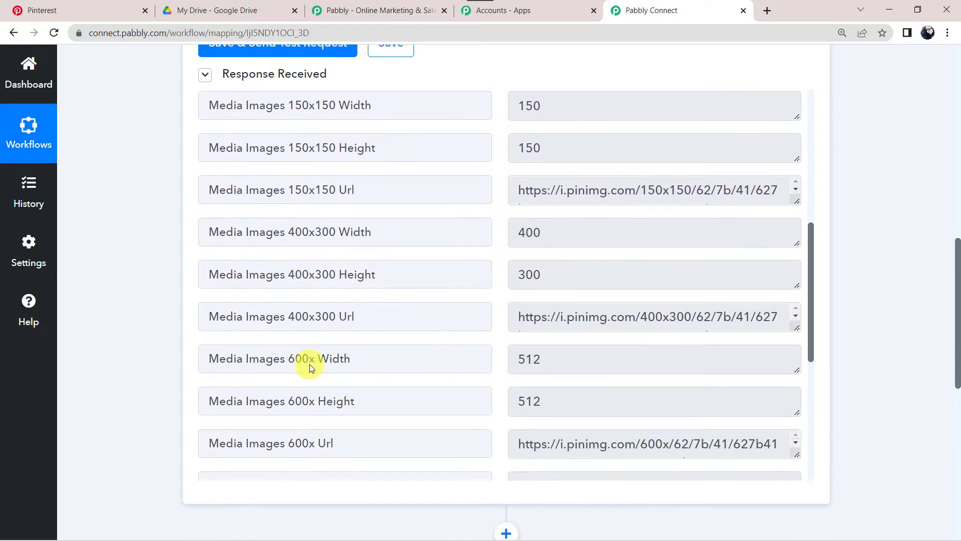
scroll(310, 368, down, 4)
scroll(310, 368, down, 2)
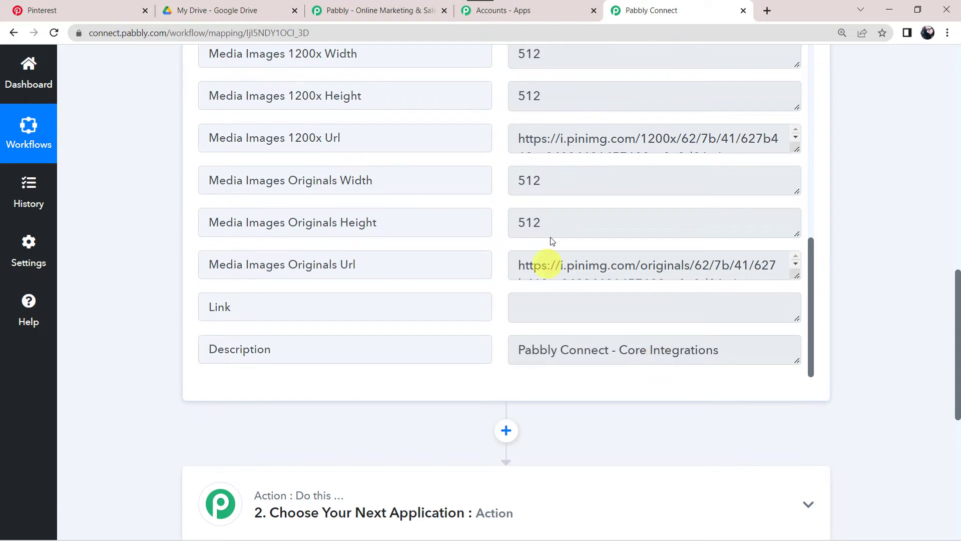
scroll(600, 204, up, 2)
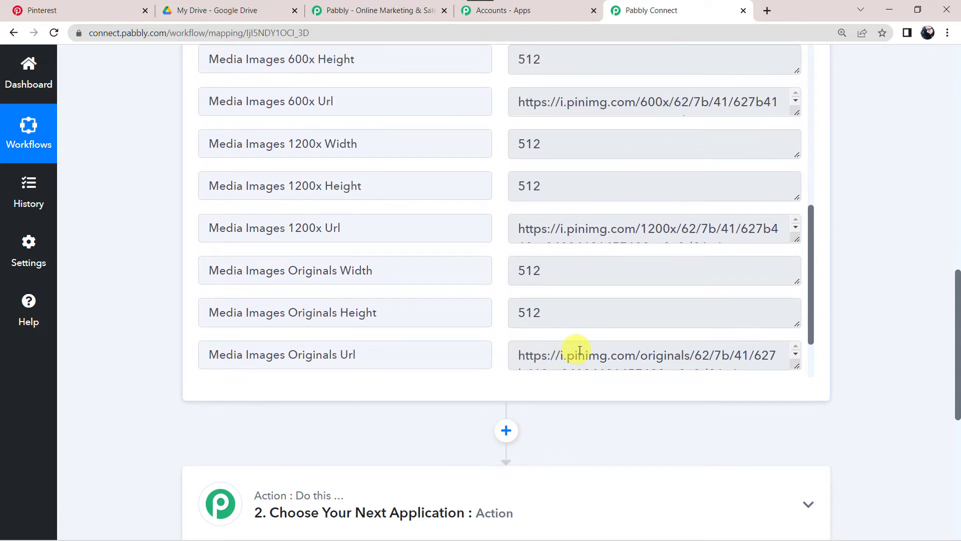
scroll(410, 383, up, 4)
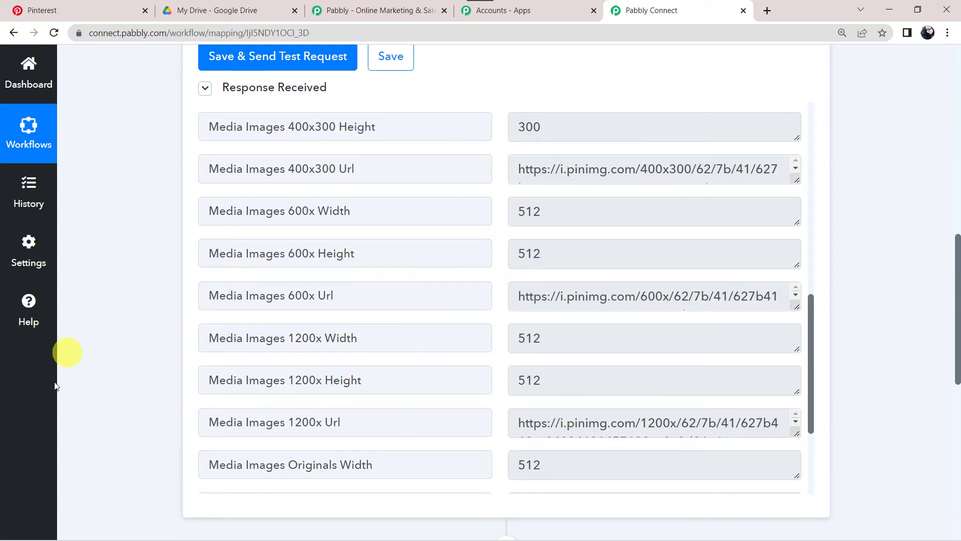
Set the workflow's action app to Google Drive with the Upload a File event
scroll(137, 438, down, 7)
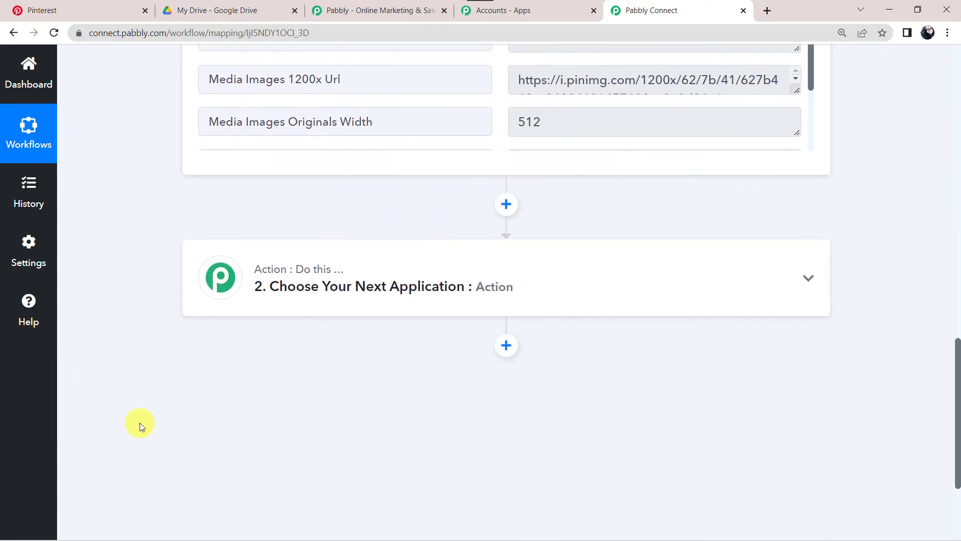
click(498, 284)
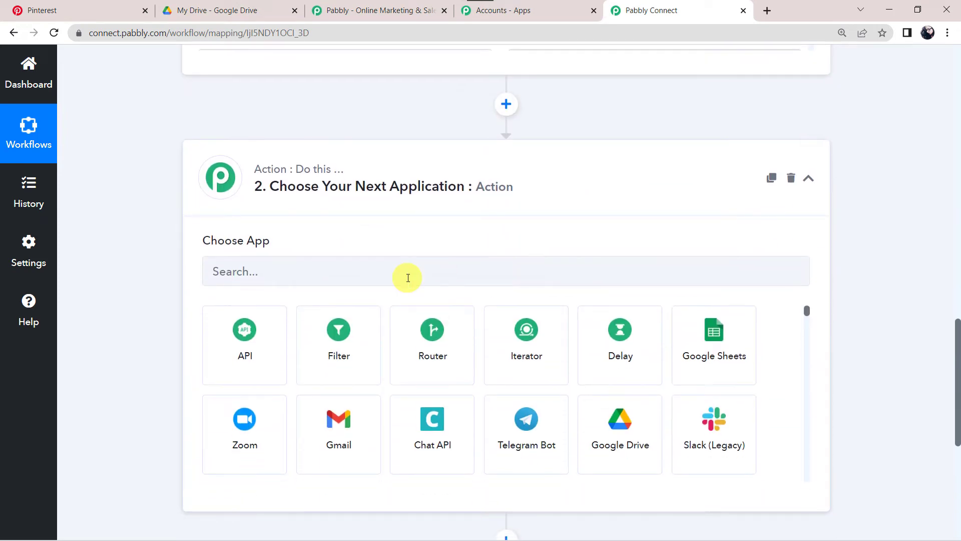
click(408, 278)
text(Goo)
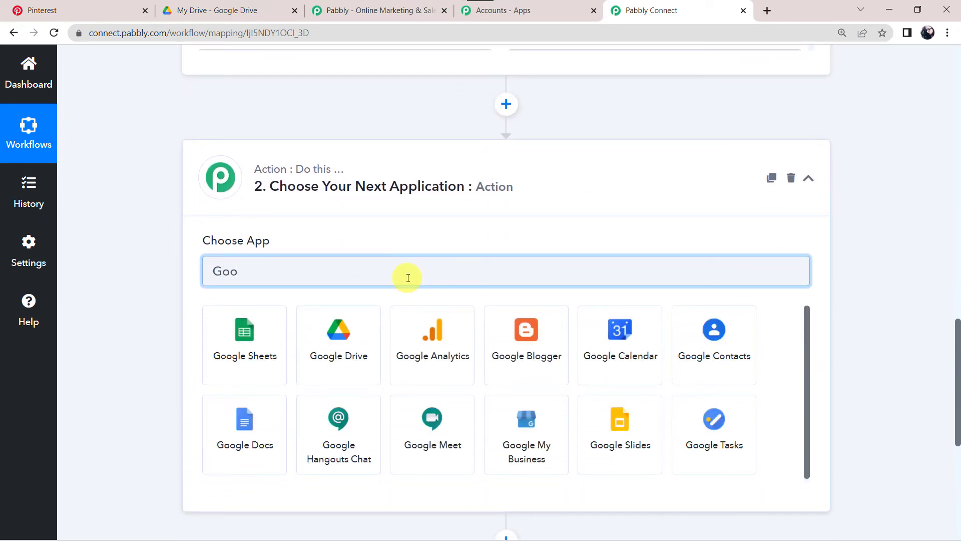
click(332, 358)
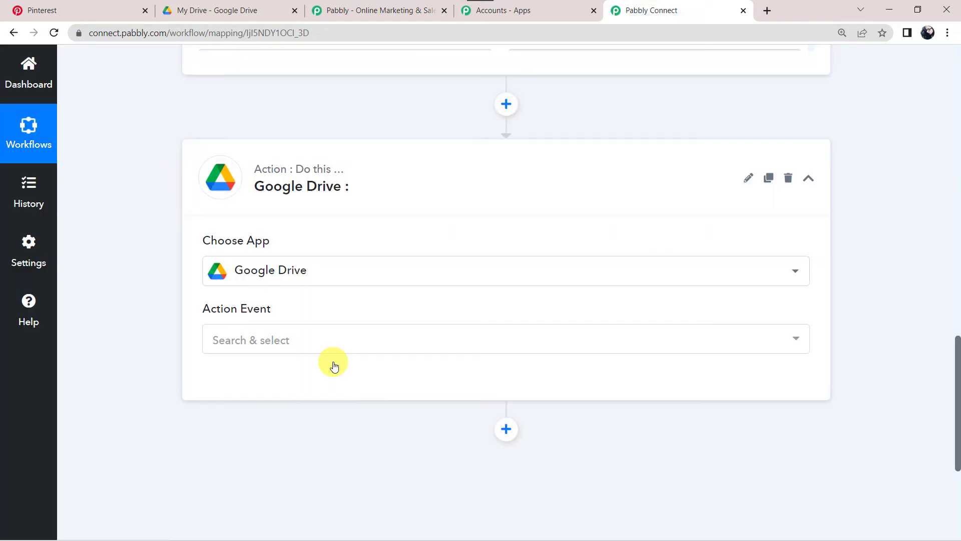
click(253, 339)
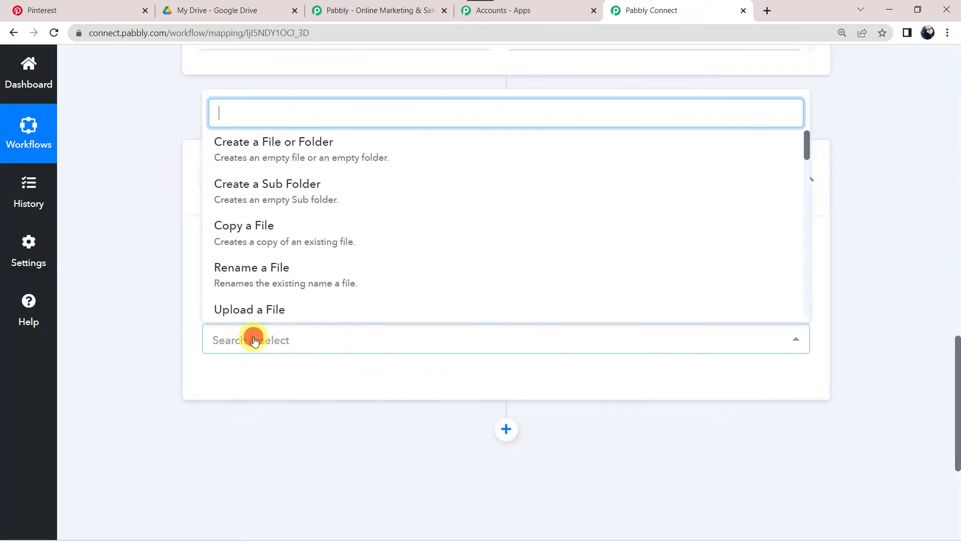
scroll(273, 305, down, 1)
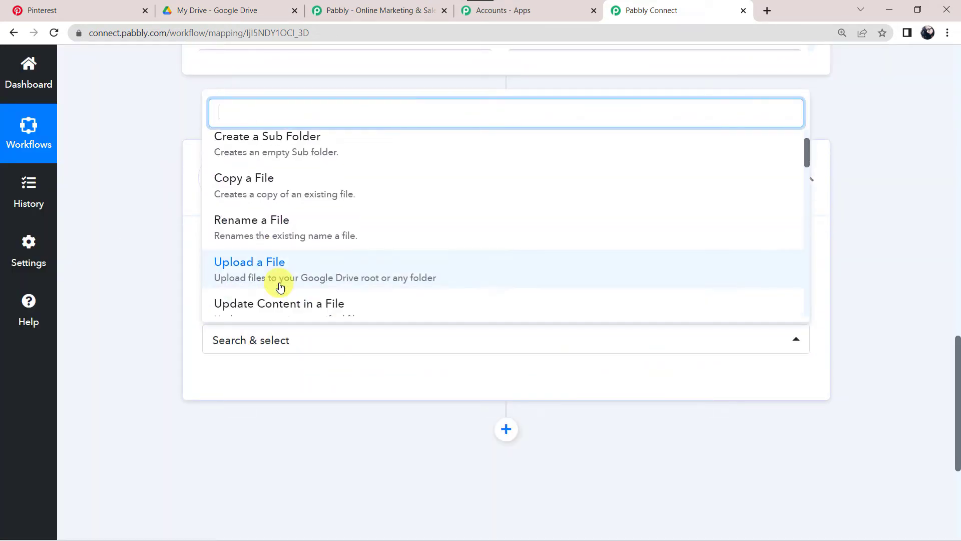
click(280, 280)
Connect Google Drive through a new connection, authorizing Pabbly Connect Drive with the Google account
click(246, 383)
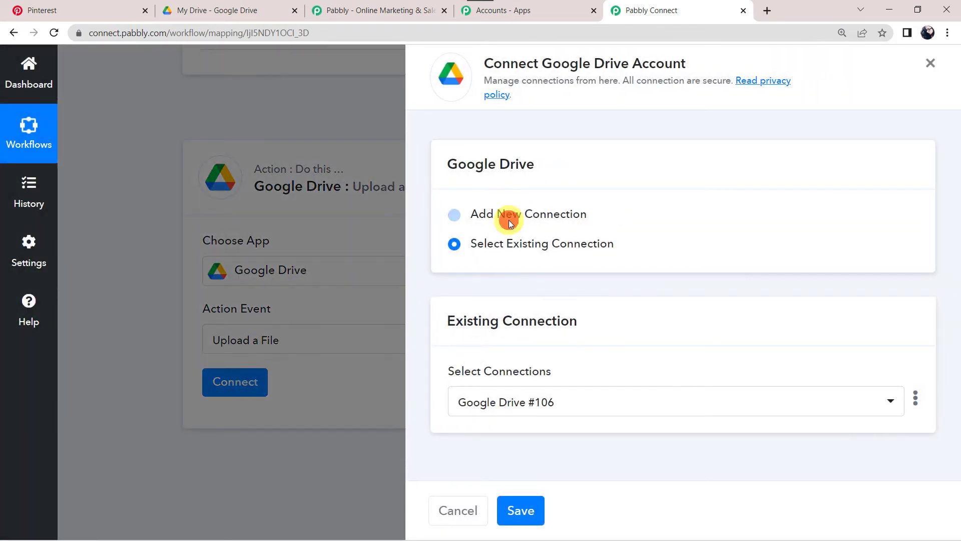
click(510, 223)
click(564, 376)
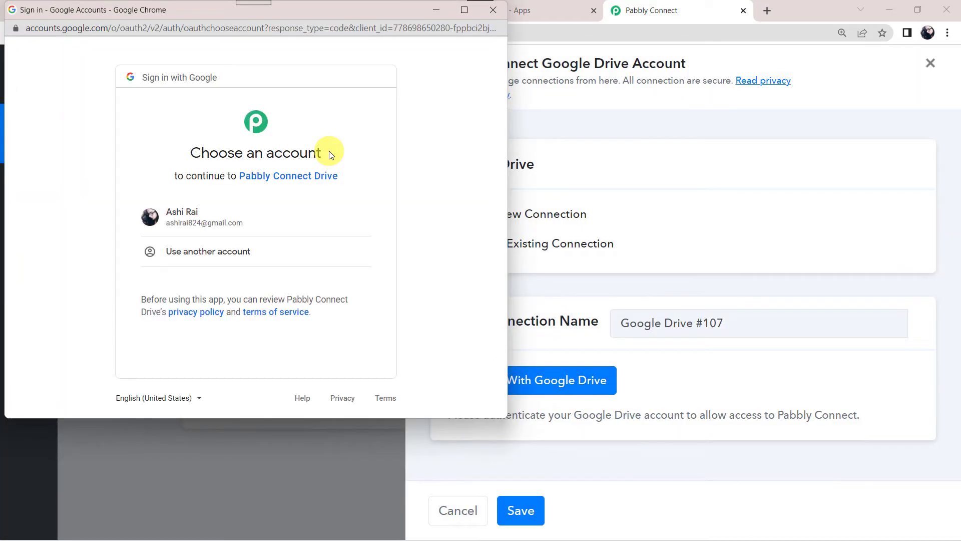
click(178, 213)
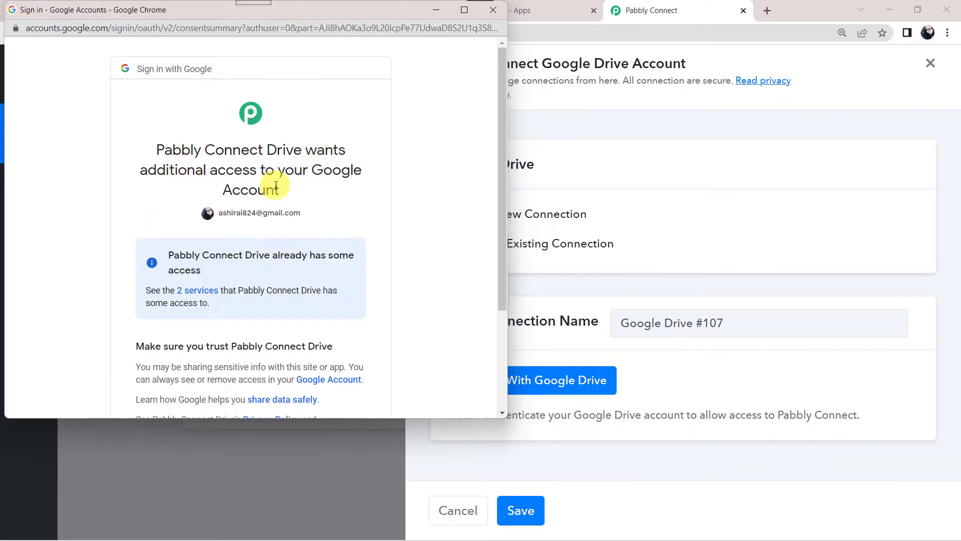
scroll(275, 185, down, 3)
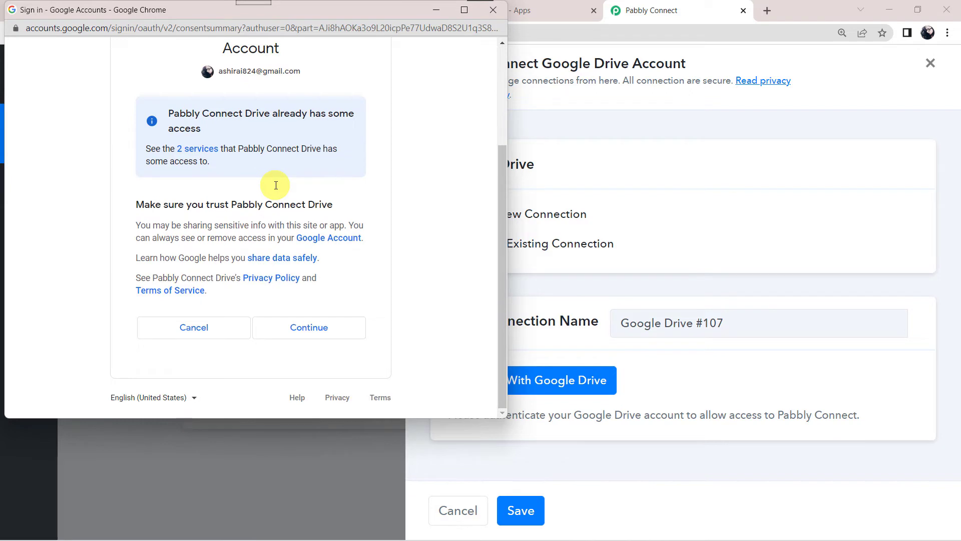
click(309, 327)
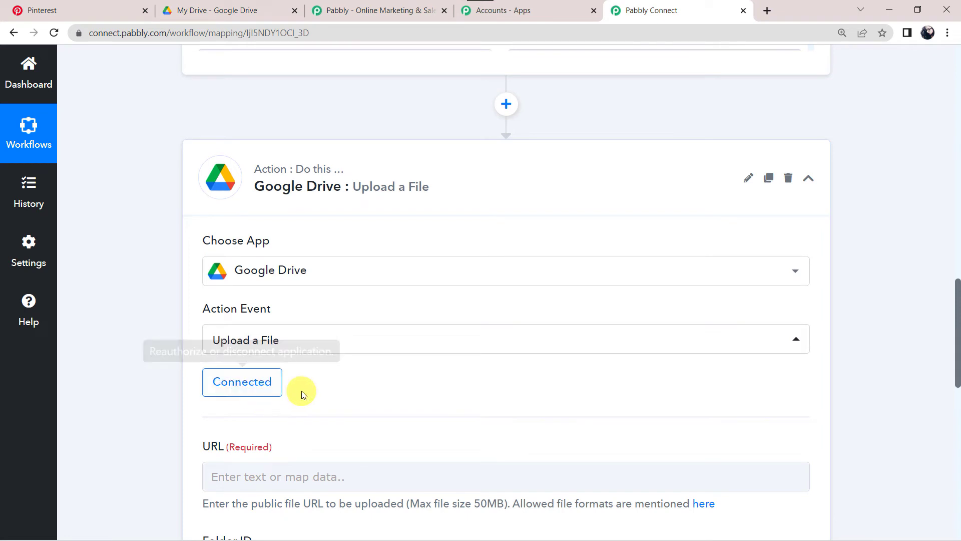
Map the URL field of the Google Drive upload action to the Pinterest trigger's Media Images Originals Url, searching the pin data for URL
scroll(250, 386, down, 2)
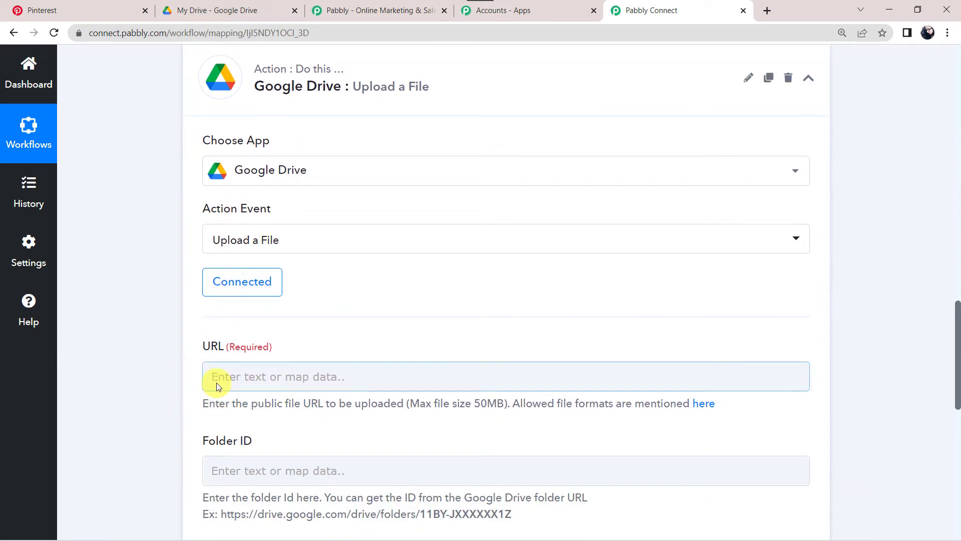
scroll(216, 383, down, 3)
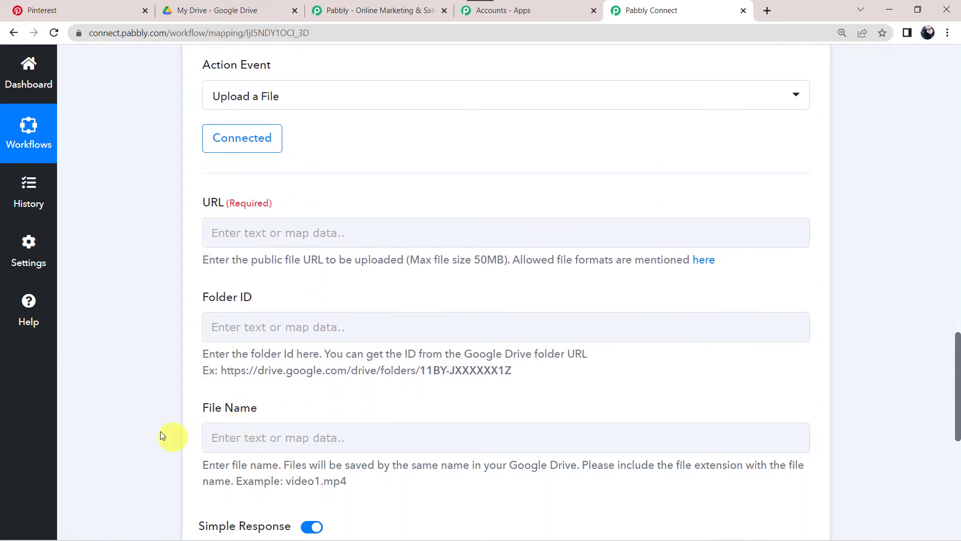
scroll(202, 241, up, 14)
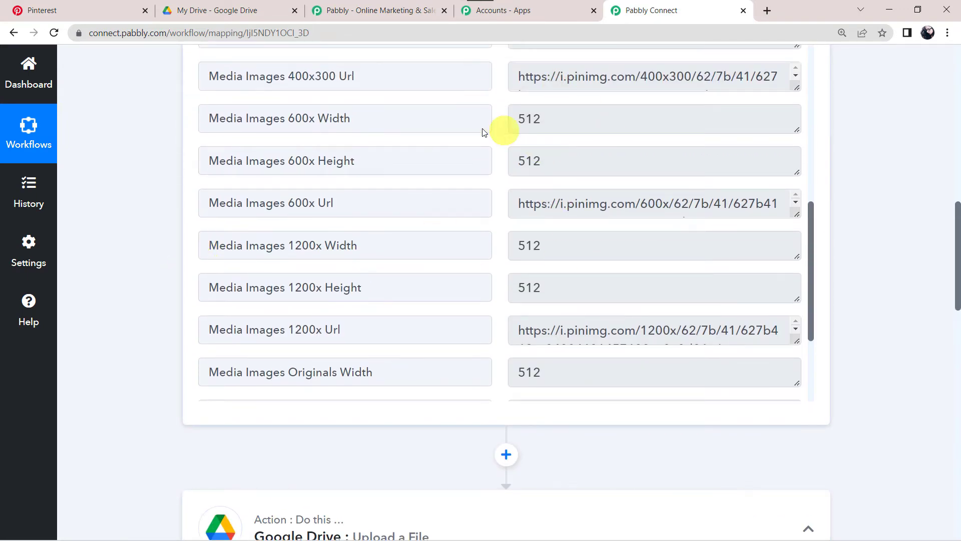
scroll(486, 183, up, 1)
scroll(486, 184, up, 10)
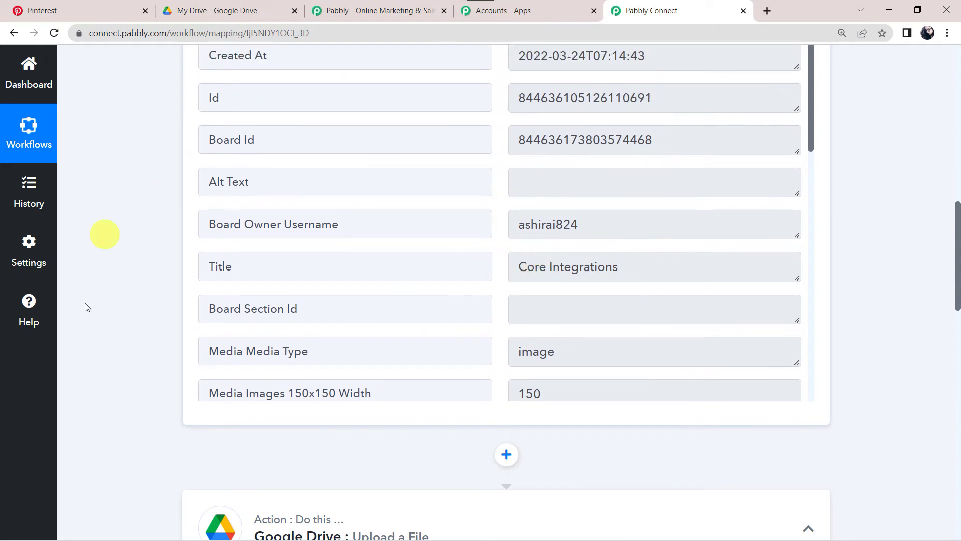
scroll(136, 467, down, 13)
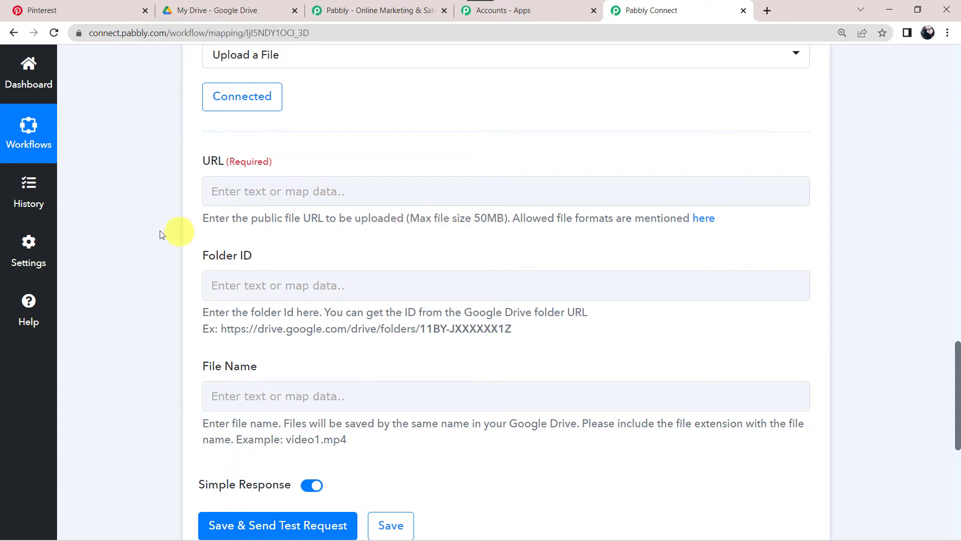
click(330, 185)
click(429, 214)
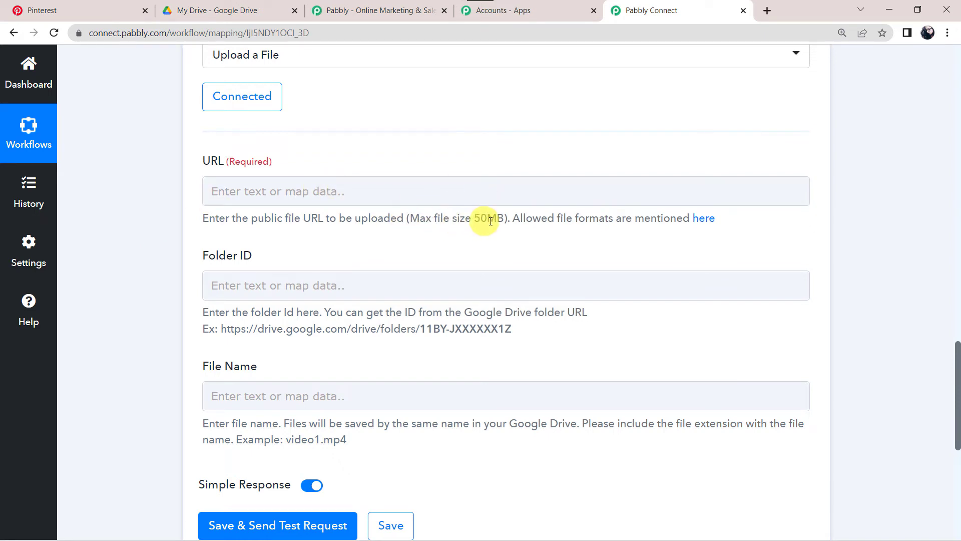
click(263, 194)
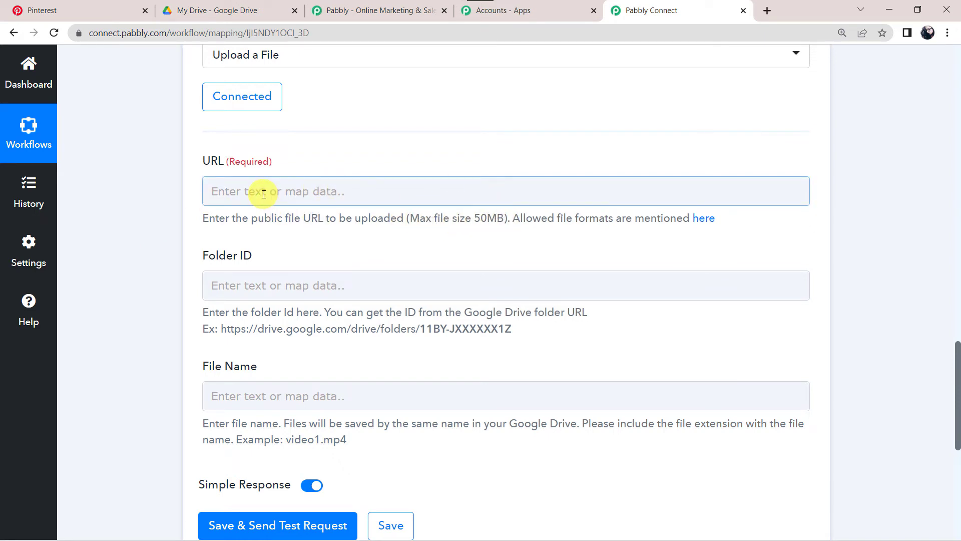
click(264, 194)
click(300, 308)
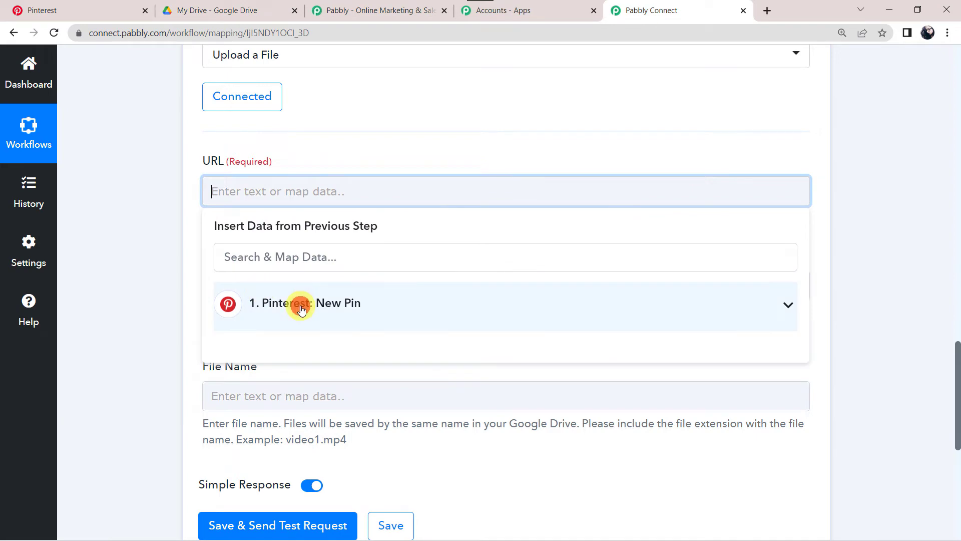
scroll(280, 445, down, 5)
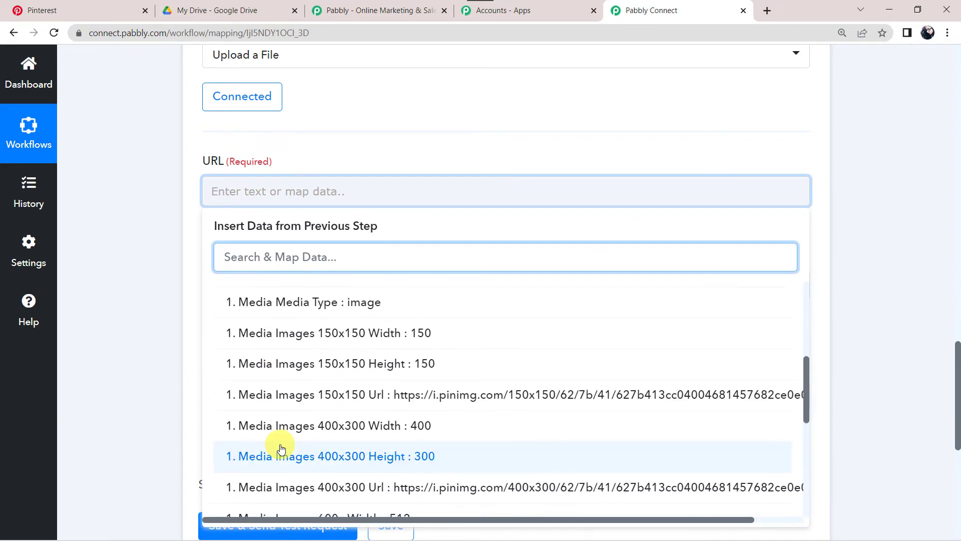
text(URL)
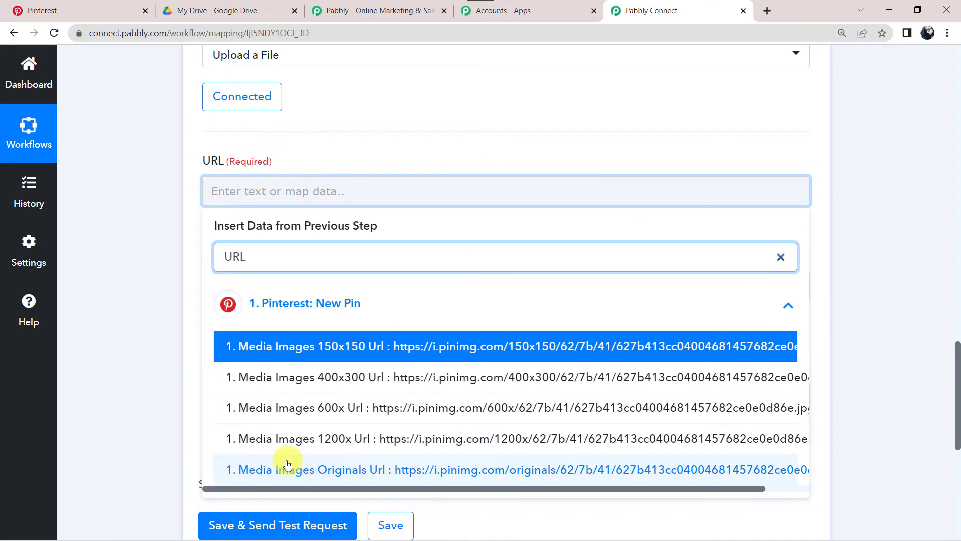
click(357, 471)
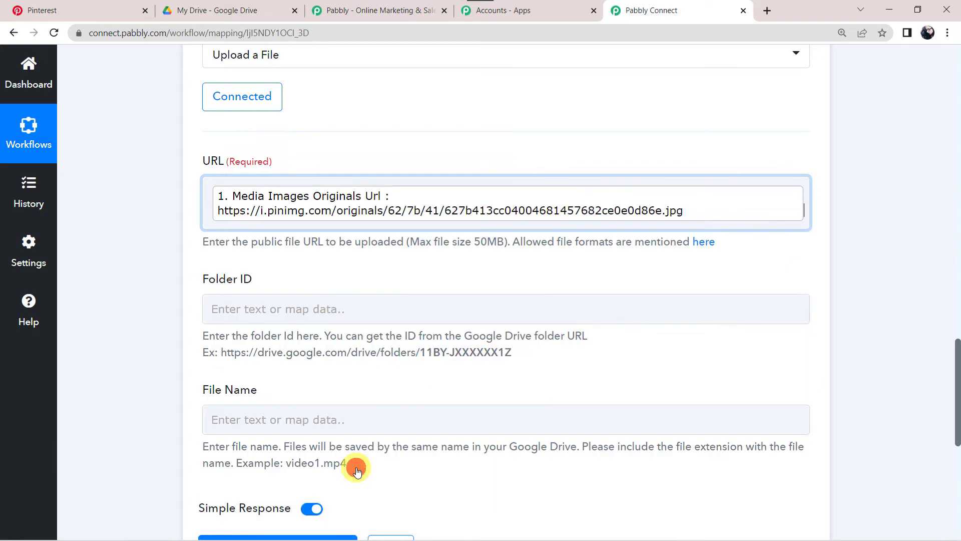
click(158, 348)
Switch to Google Drive, open the Pinterest Pin folder and copy the folder ID from its web address
scroll(157, 348, down, 2)
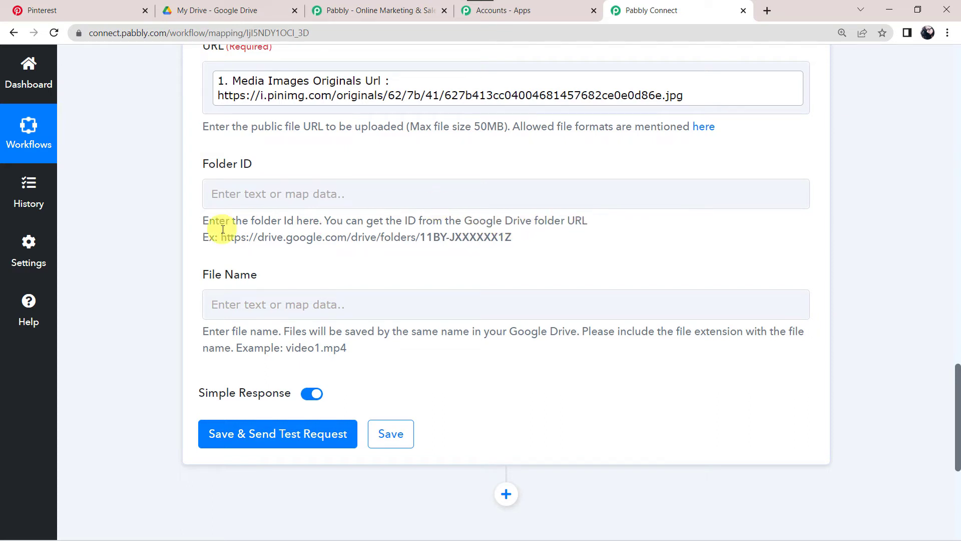
click(226, 5)
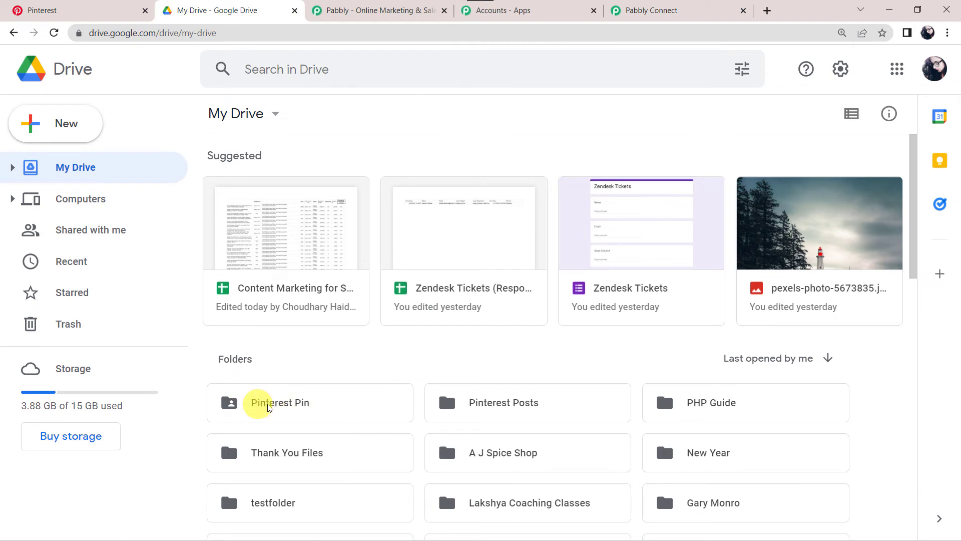
click(294, 405)
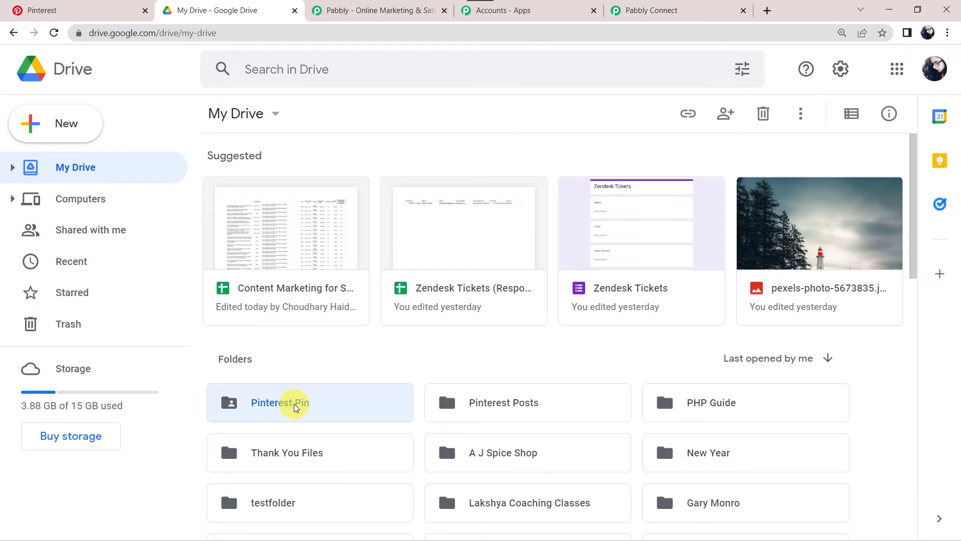
double_click(294, 405)
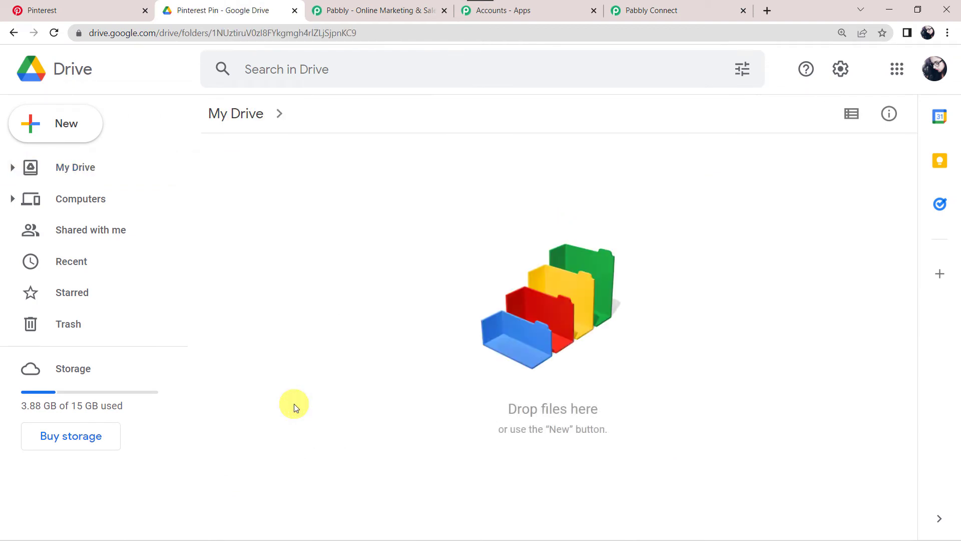
click(219, 34)
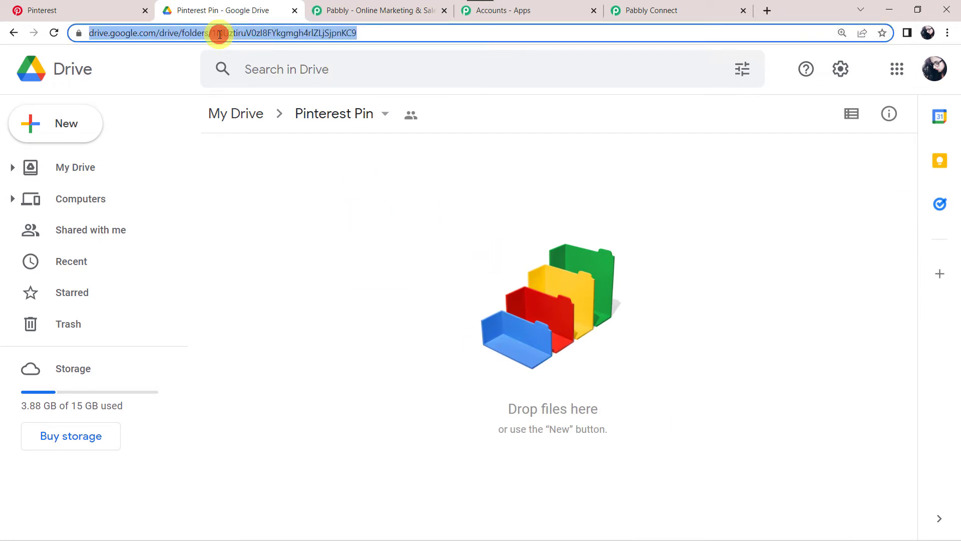
click(381, 31)
drag(408, 32, 243, 29)
key(ctrl+c)
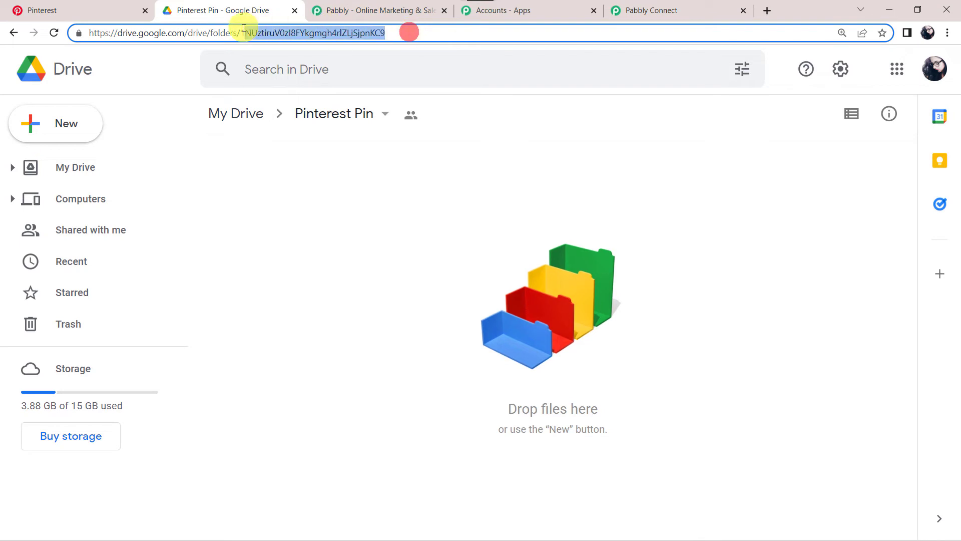
Return to the Pabbly Connect workflow and paste the copied ID as the upload action's Folder ID
click(661, 9)
click(308, 192)
key(ctrl+v)
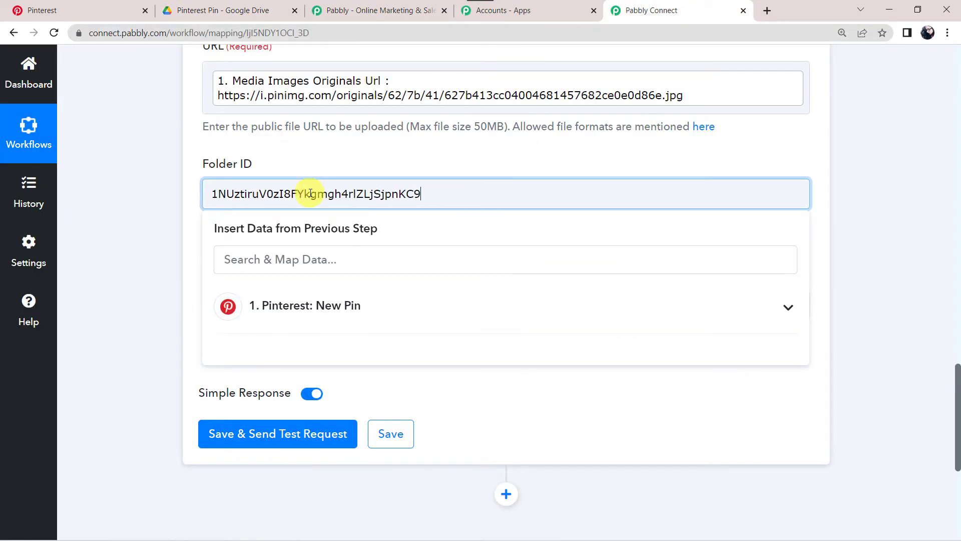
click(139, 230)
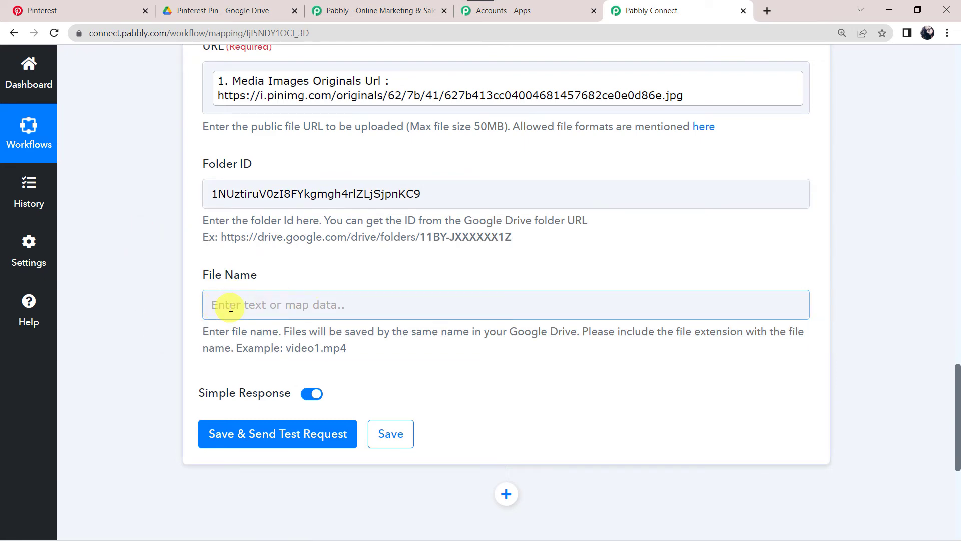
Map the upload action's File Name to the Title of the Pinterest New Pin trigger
scroll(186, 310, up, 10)
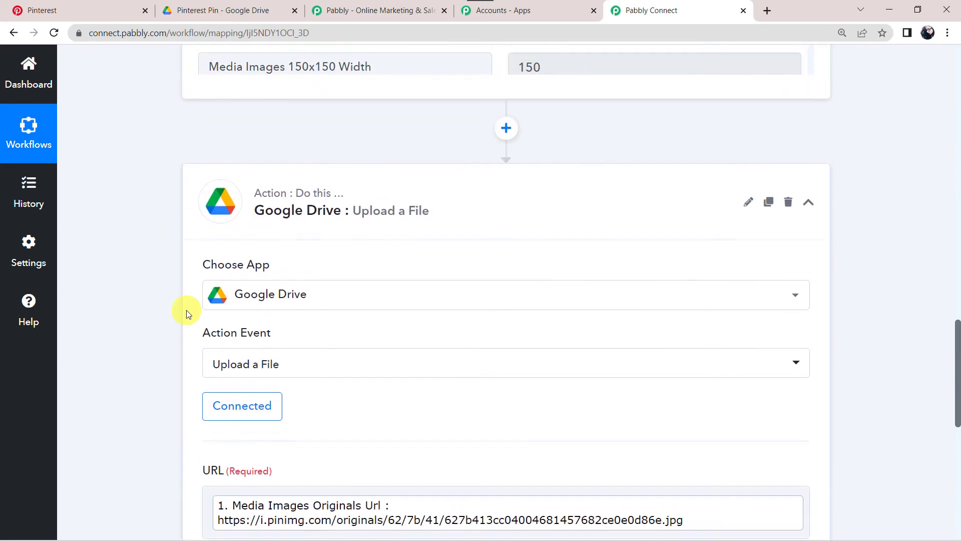
scroll(186, 311, up, 2)
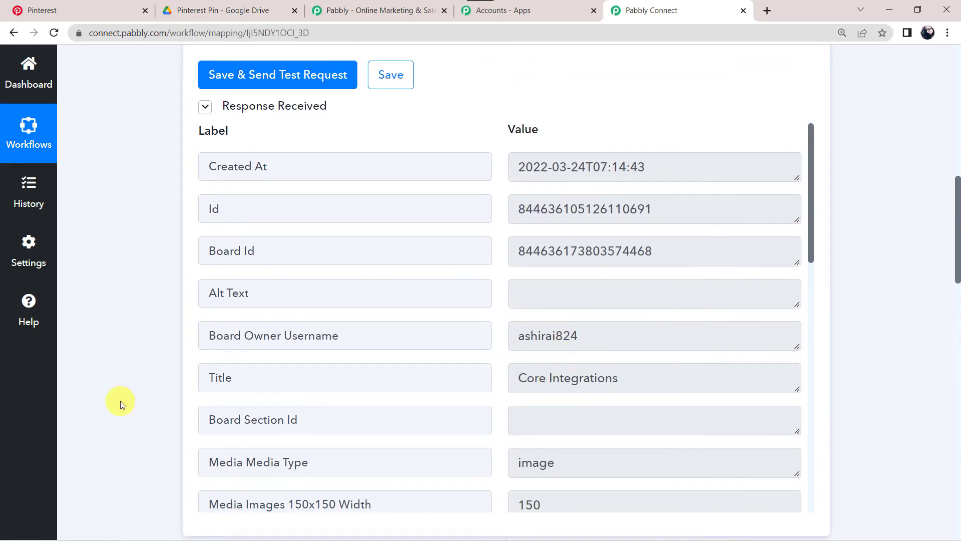
scroll(120, 400, down, 15)
scroll(120, 401, down, 1)
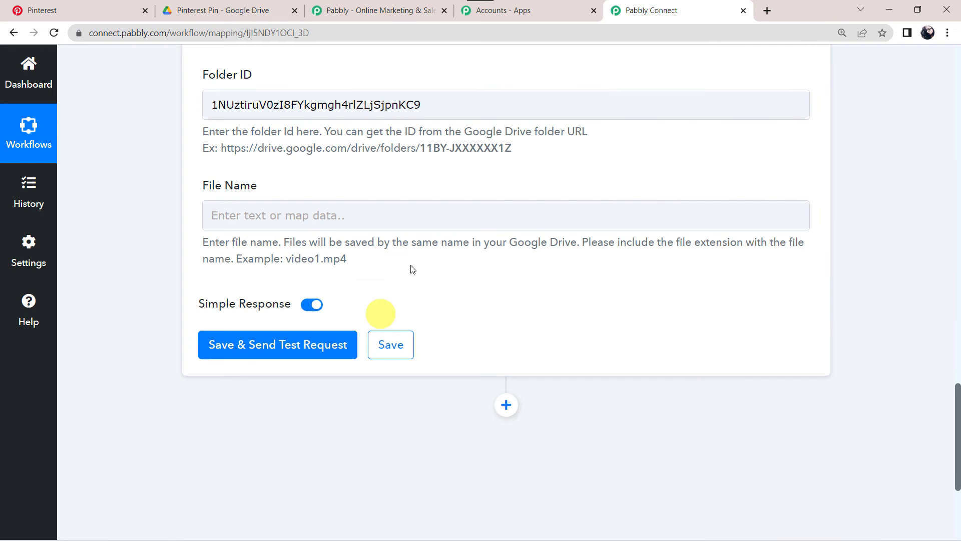
click(255, 215)
click(303, 345)
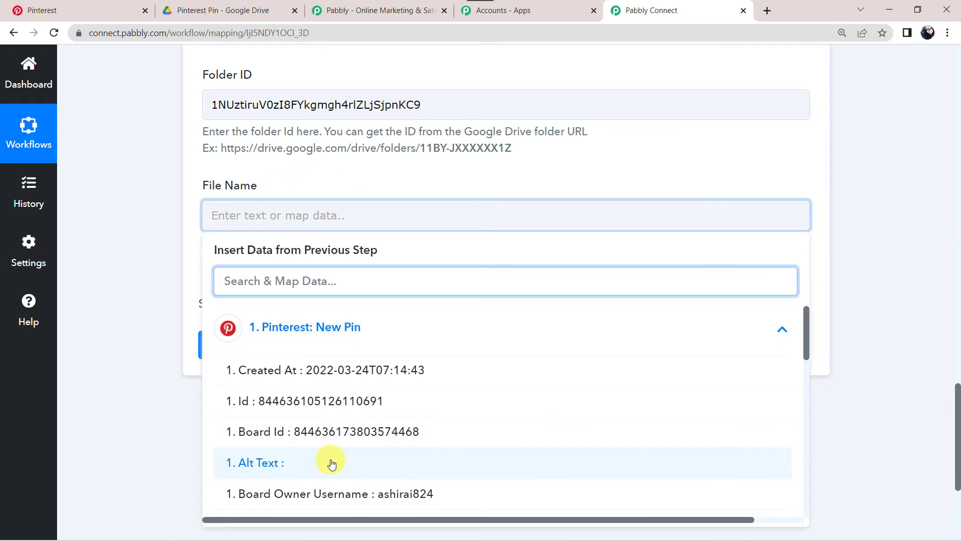
scroll(329, 459, down, 4)
scroll(331, 463, down, 10)
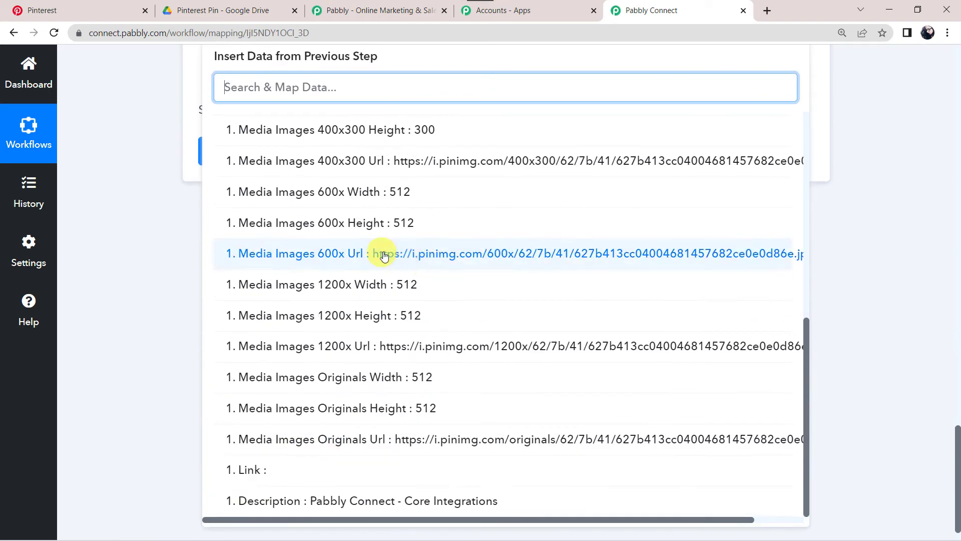
scroll(382, 255, up, 10)
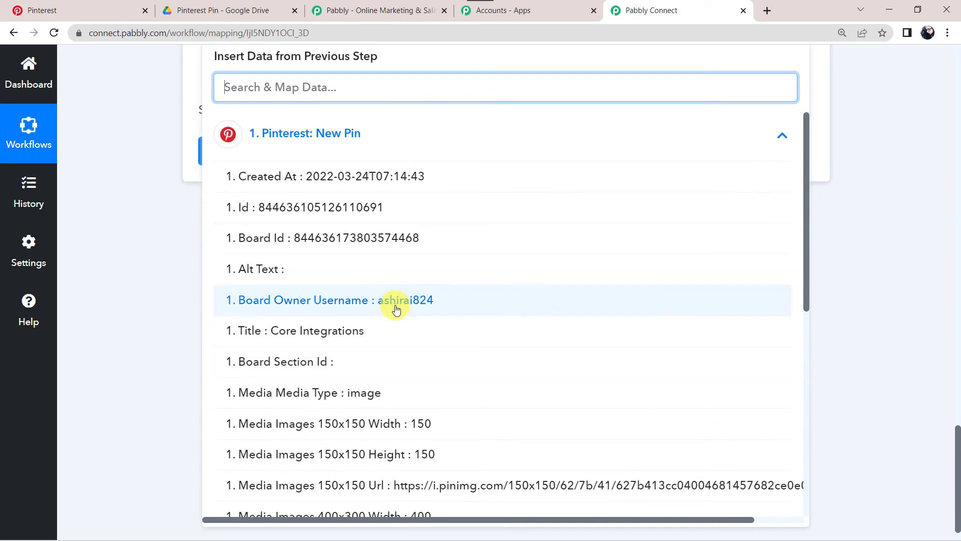
scroll(323, 448, down, 1)
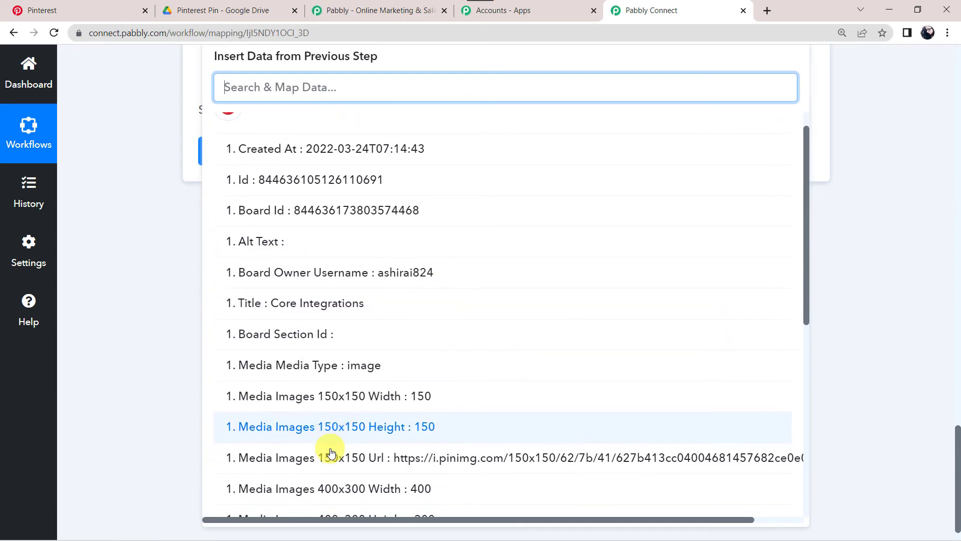
scroll(323, 448, up, 1)
click(308, 343)
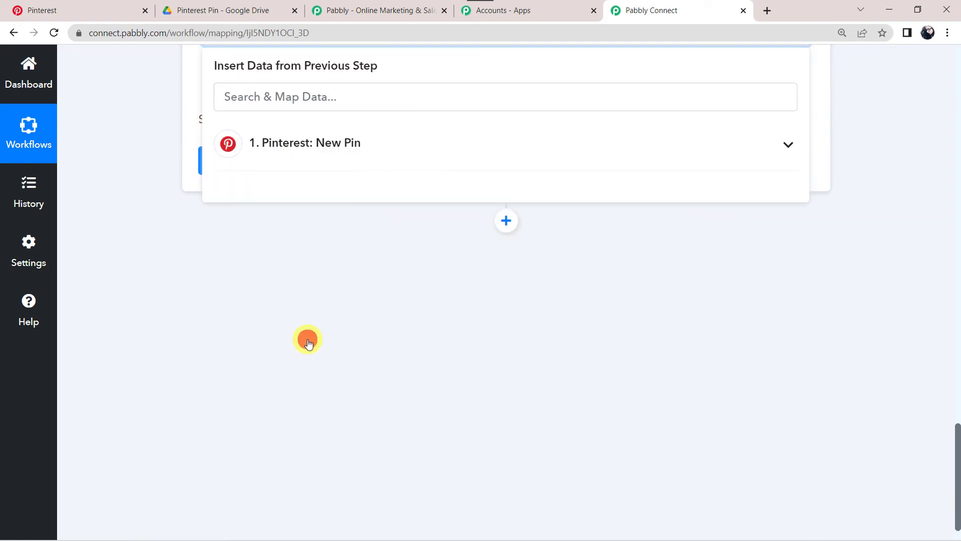
Append the extension .jpg after the mapped Title in the File Name
scroll(235, 316, up, 5)
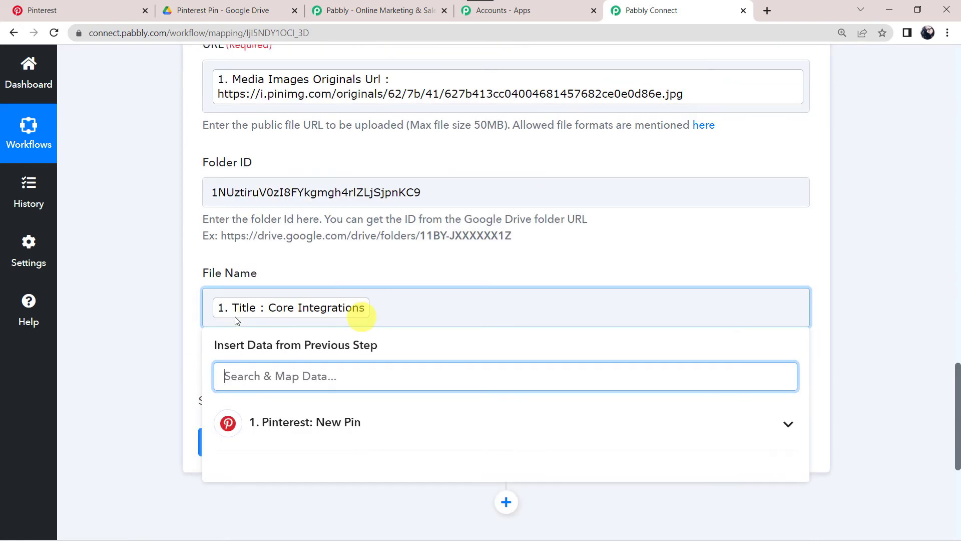
scroll(236, 321, up, 1)
click(393, 350)
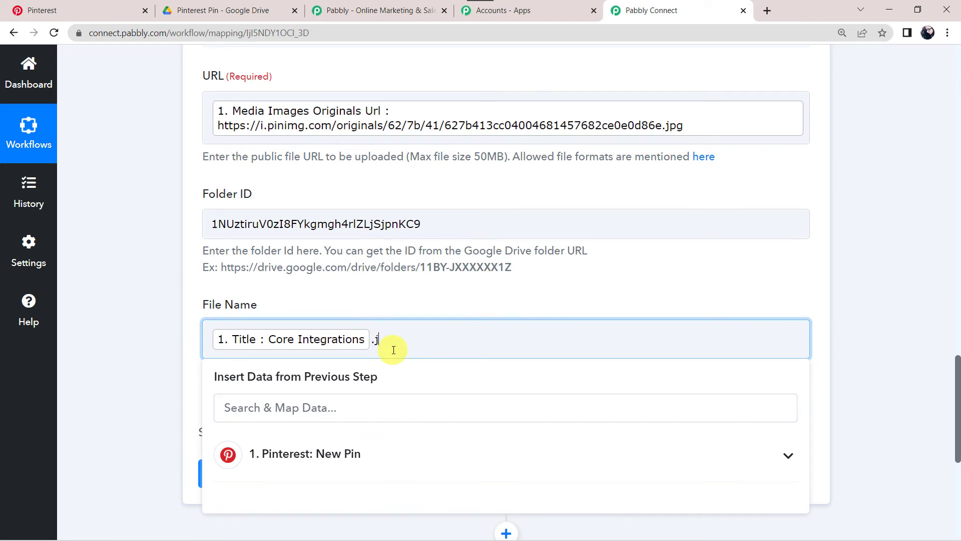
click(154, 344)
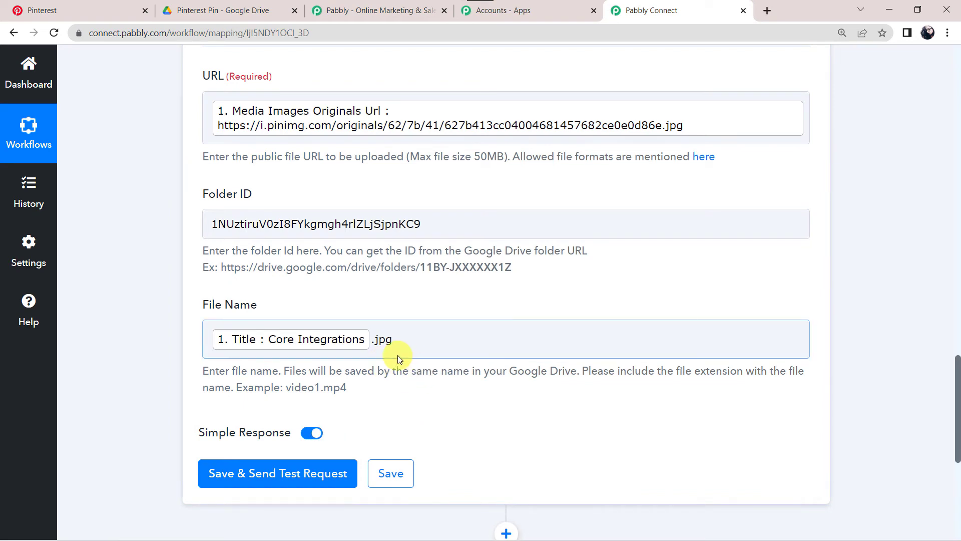
Save the upload action with a test request and check the Pinterest Pin folder in Google Drive for the uploaded image
click(264, 473)
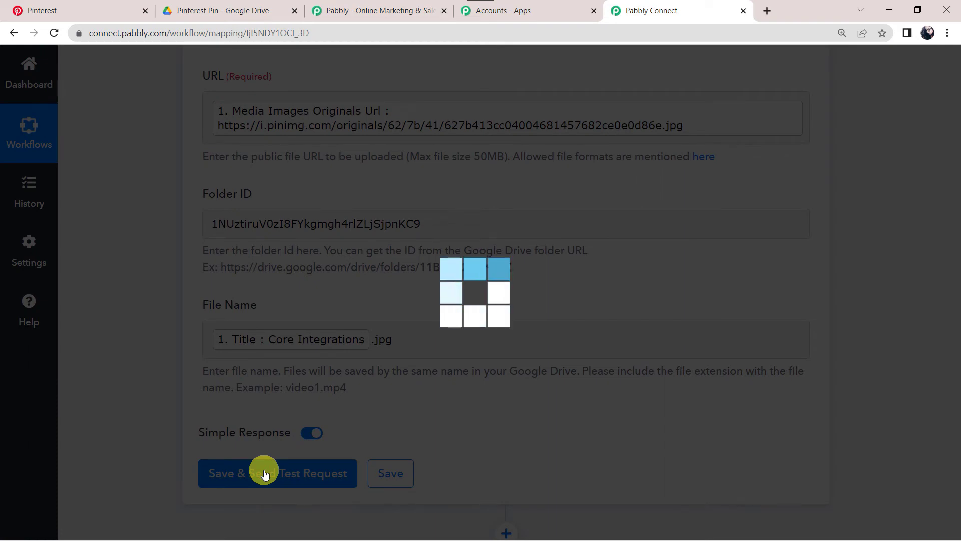
scroll(138, 460, down, 1)
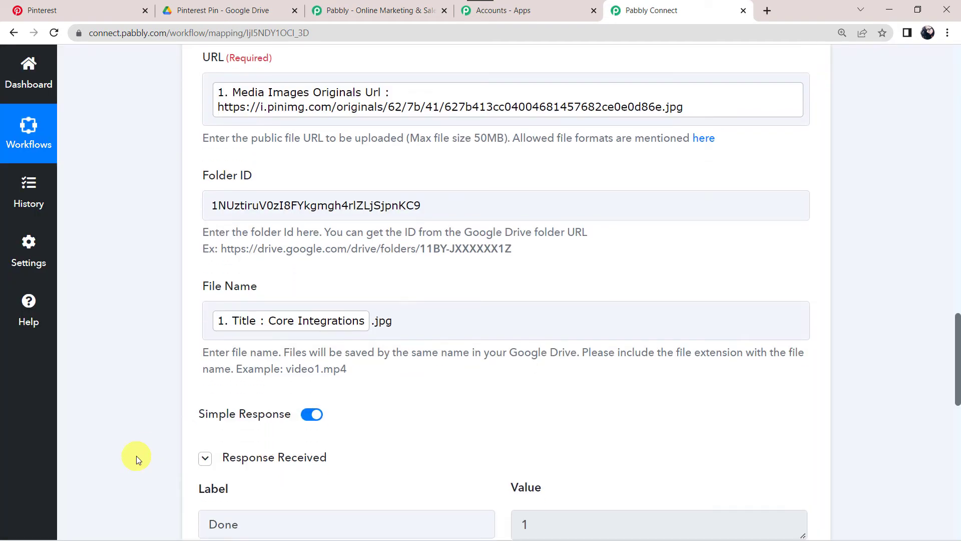
scroll(136, 455, down, 5)
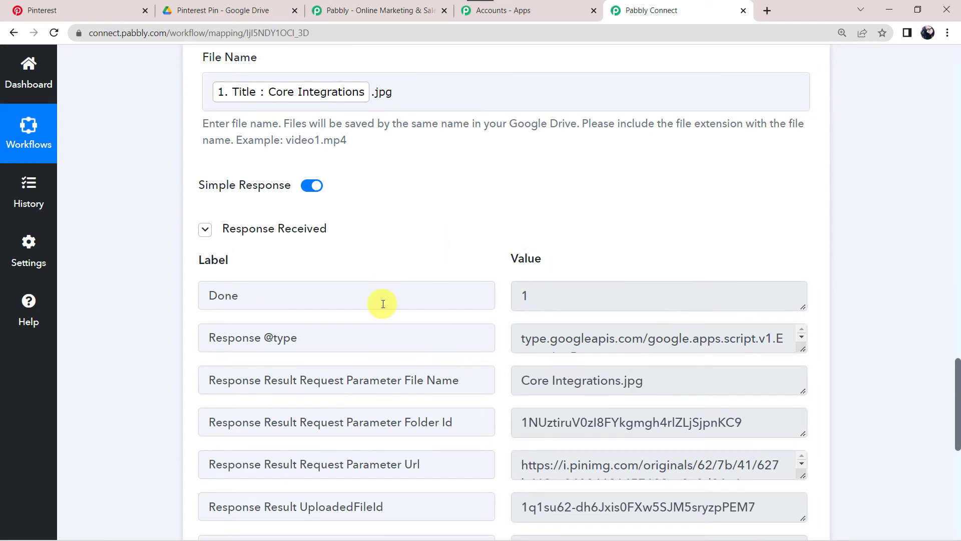
click(253, 9)
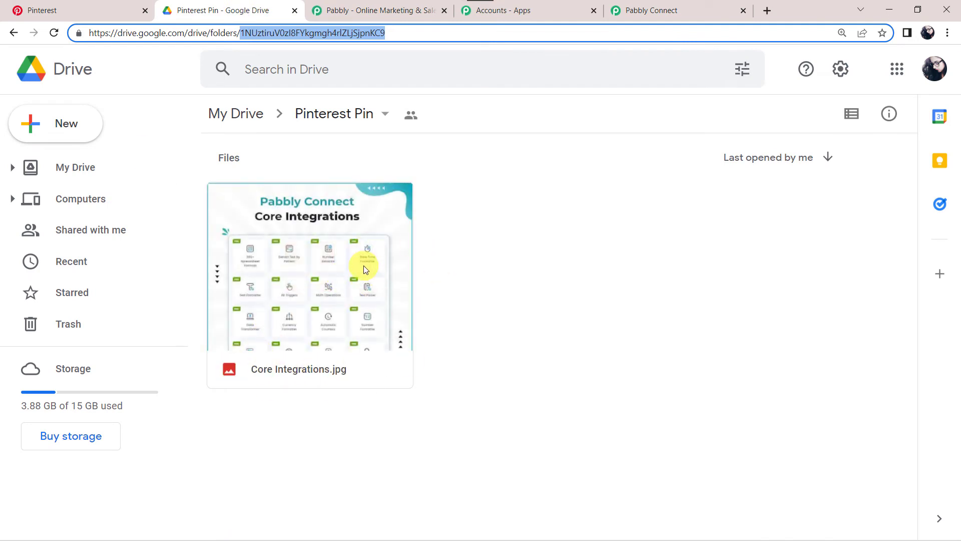
click(471, 254)
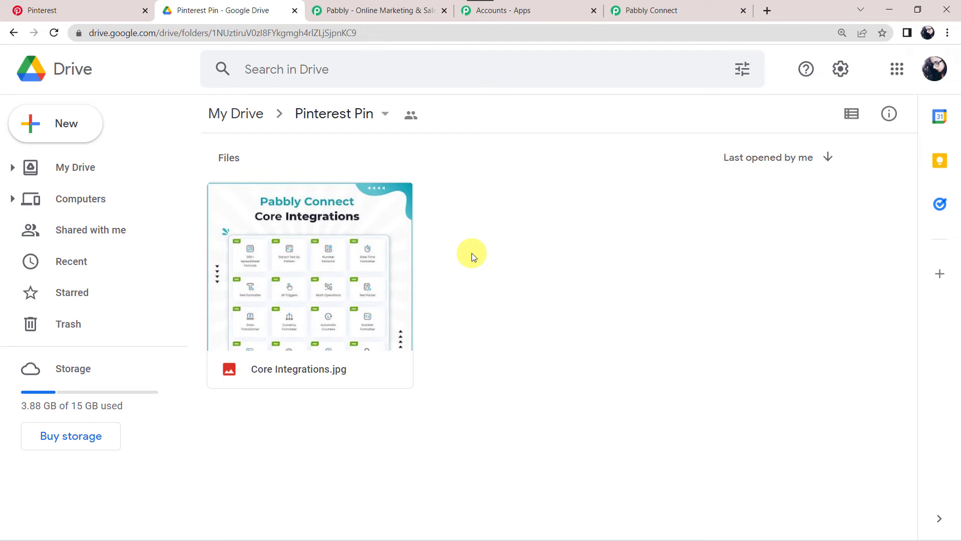
Return to the Pabbly Connect workflow and save the Google Drive upload action
click(673, 10)
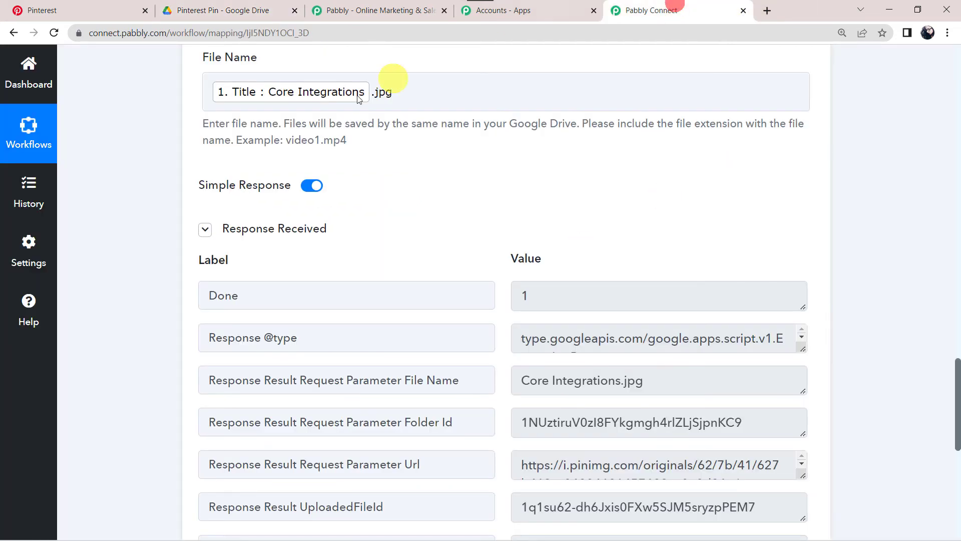
scroll(115, 471, down, 6)
click(385, 301)
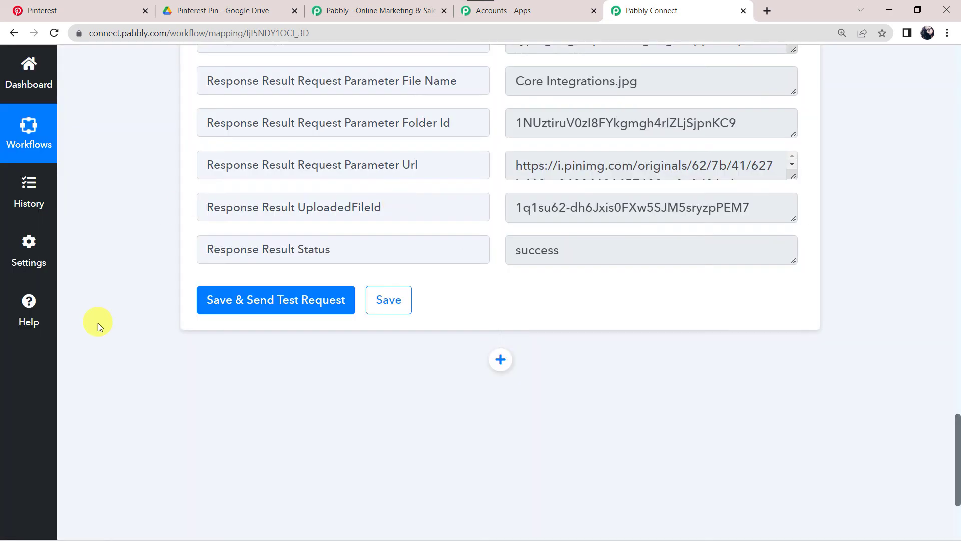
scroll(114, 314, up, 6)
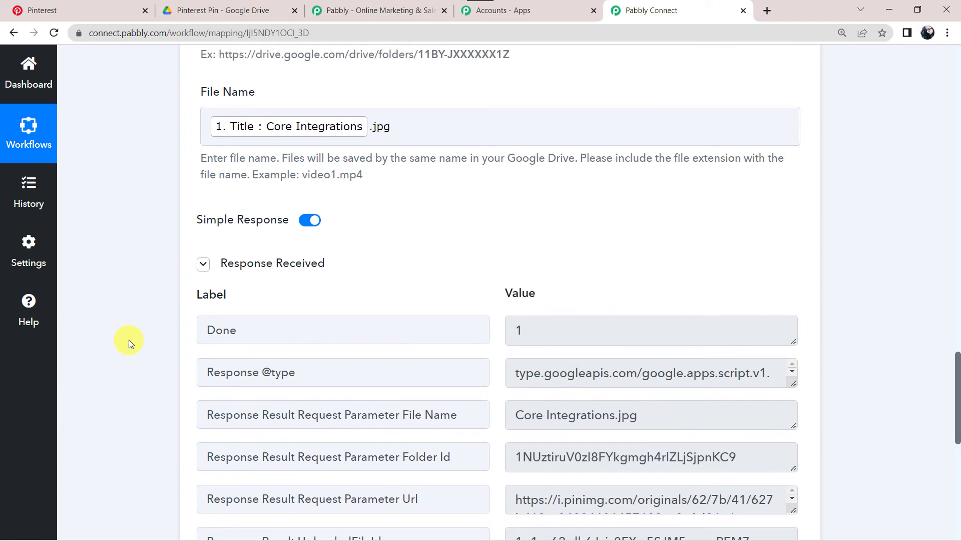
Switch to Pinterest, start a new pin and upload the image New Use Cases for Pabbly Connect.png to it
click(57, 9)
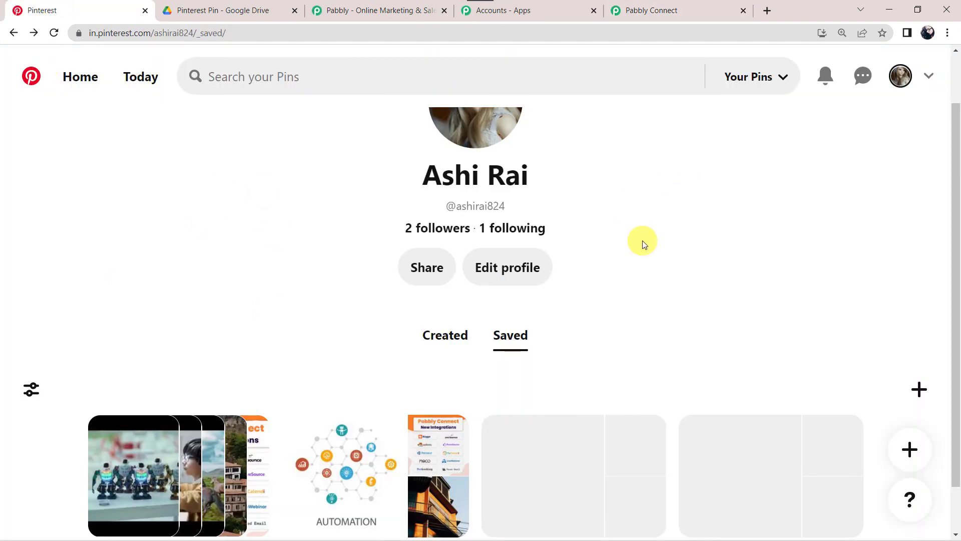
click(919, 389)
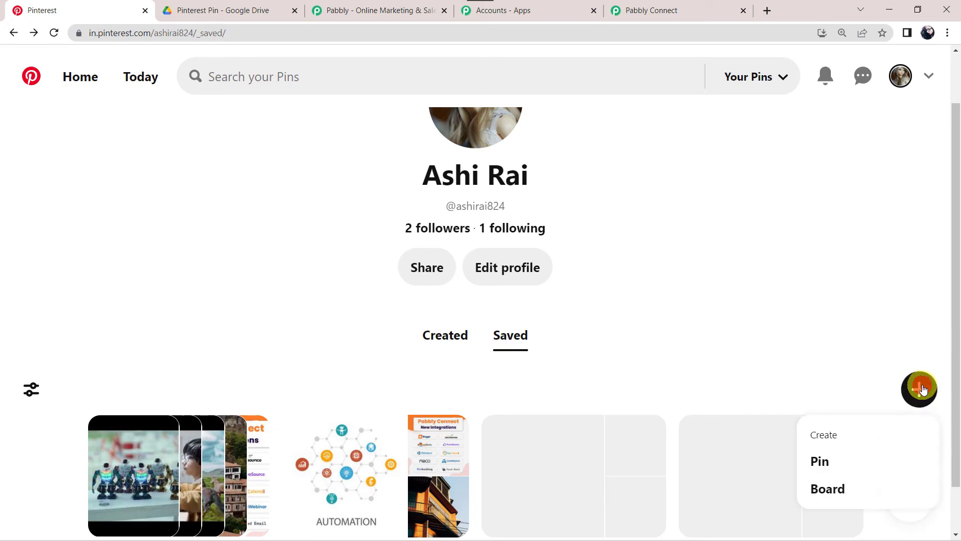
click(827, 459)
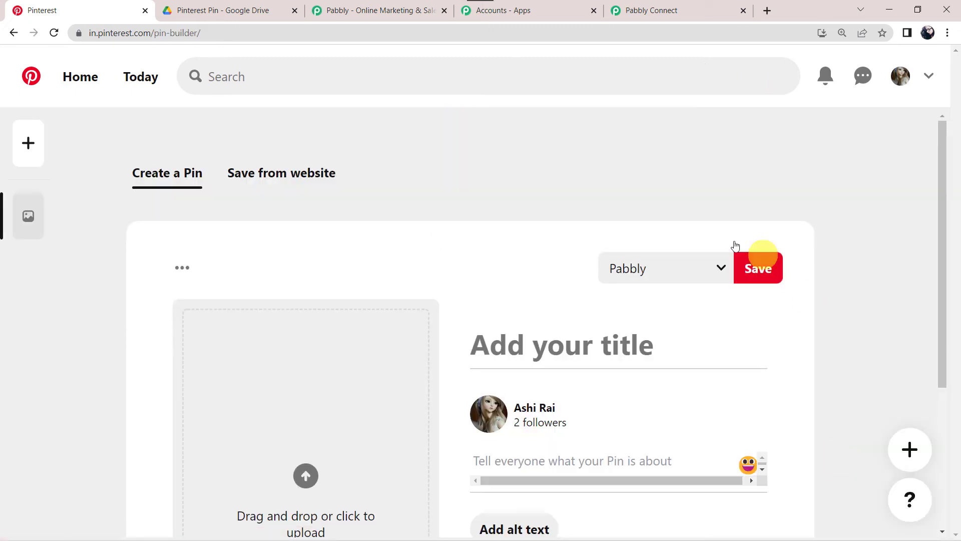
scroll(439, 259, down, 4)
click(306, 299)
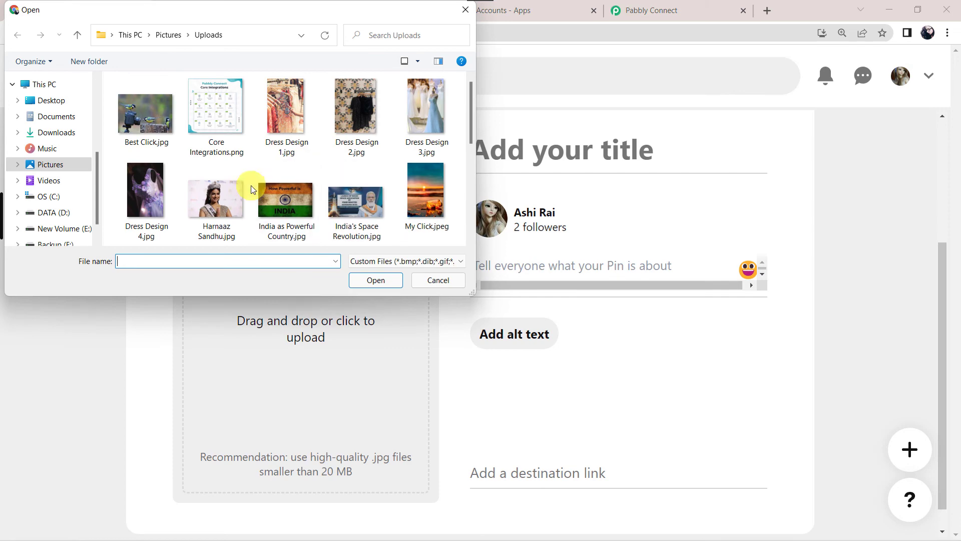
scroll(252, 188, down, 3)
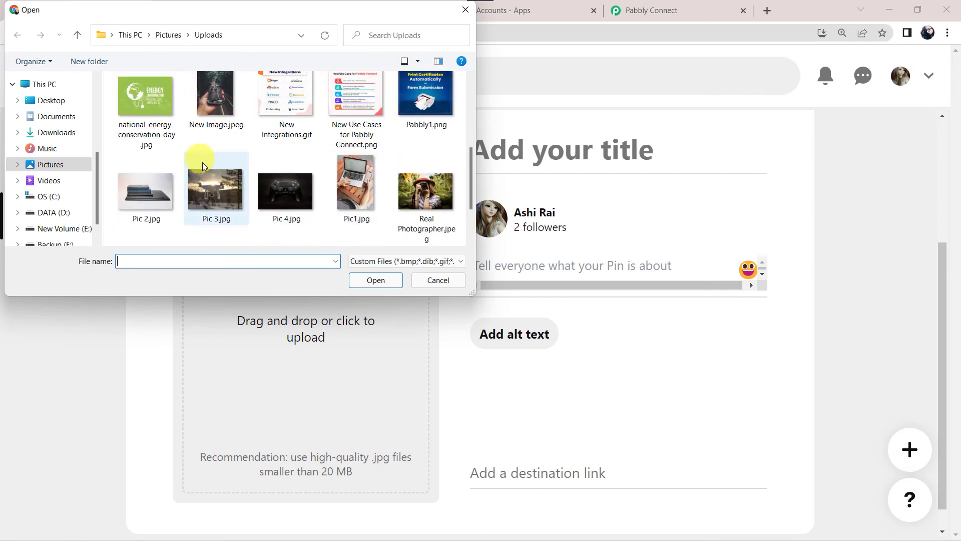
click(347, 115)
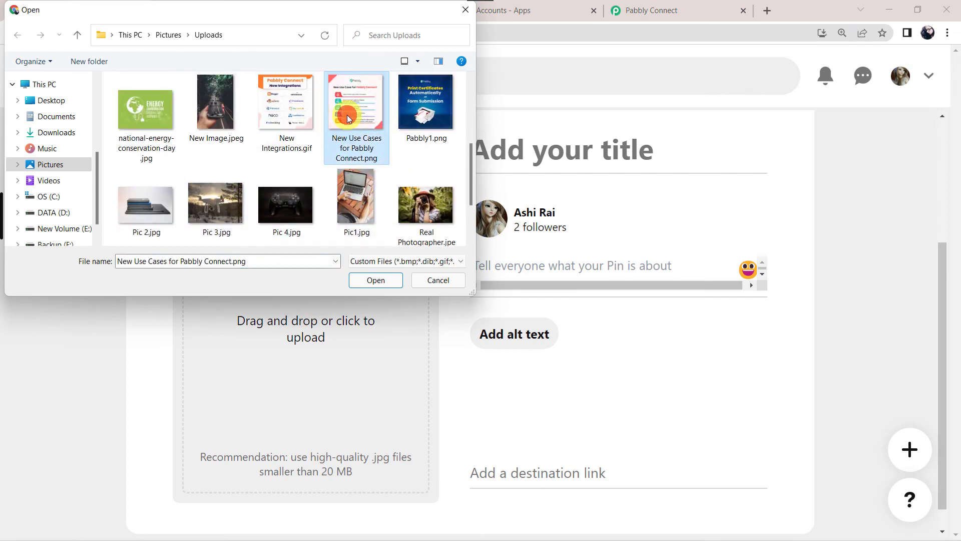
double_click(347, 115)
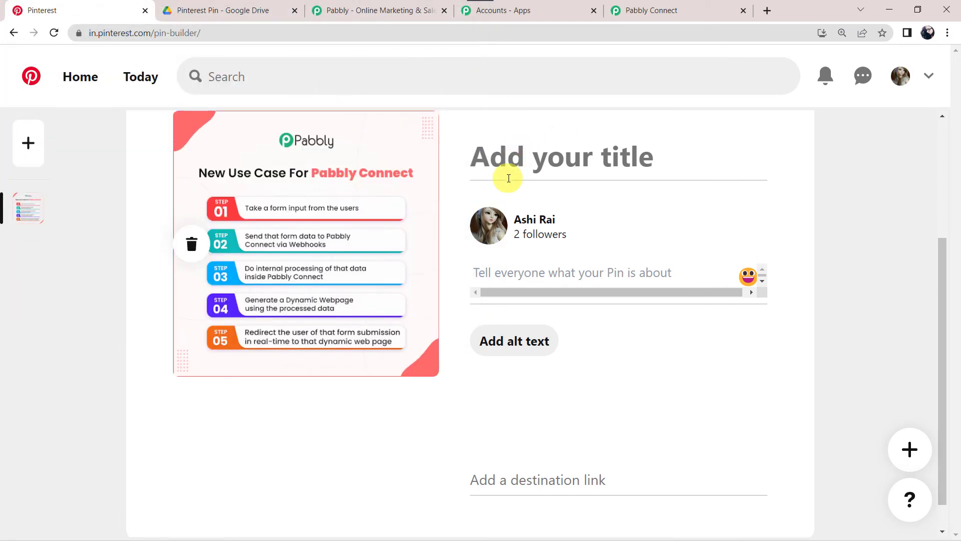
Title the pin "New Use Cases" and describe it as "New Use Cases for Pabbly Connect."
click(514, 253)
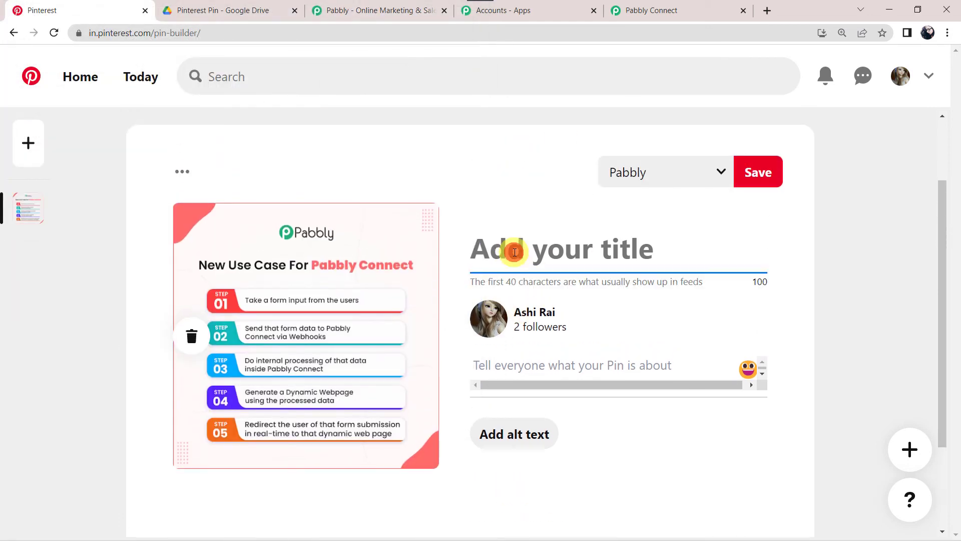
text(New Use Ca)
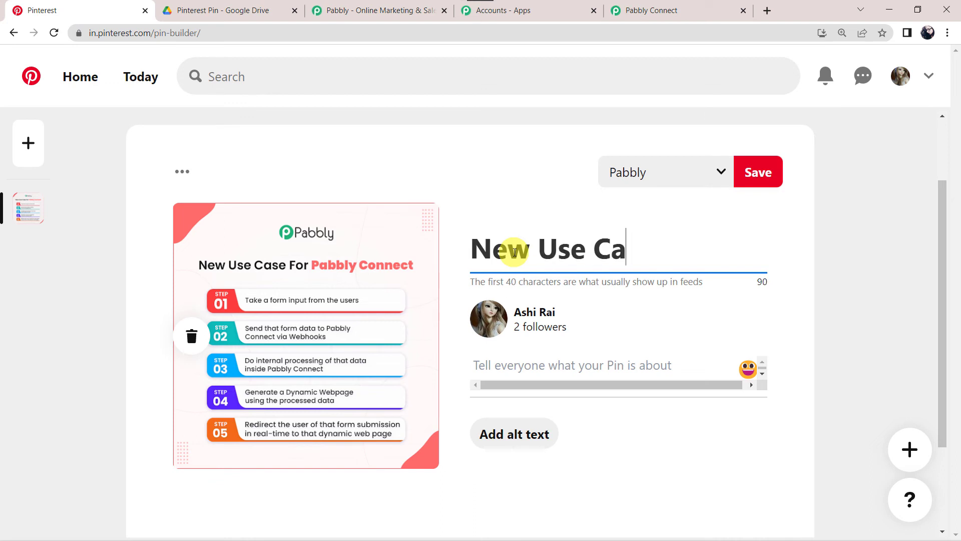
text(ses)
click(546, 371)
text(New Use Cases for Pabbly Connect.)
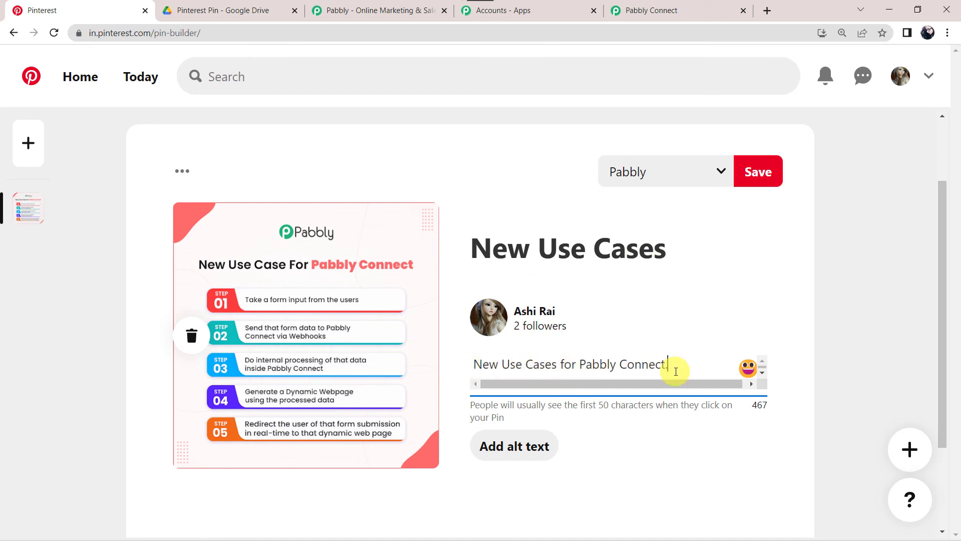
Save the pin to the Pabbly board and reload the Pinterest Pin folder in Google Drive to check for its image
click(776, 178)
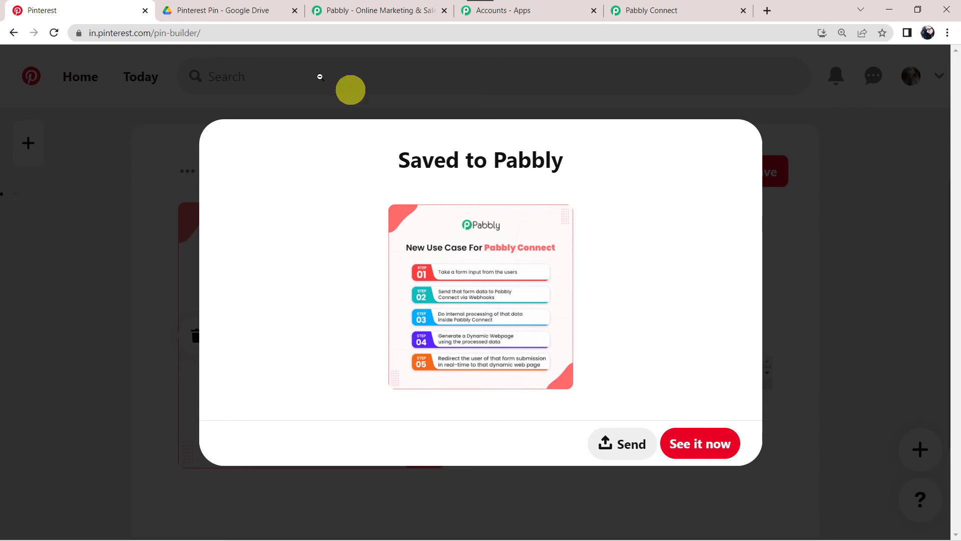
click(231, 7)
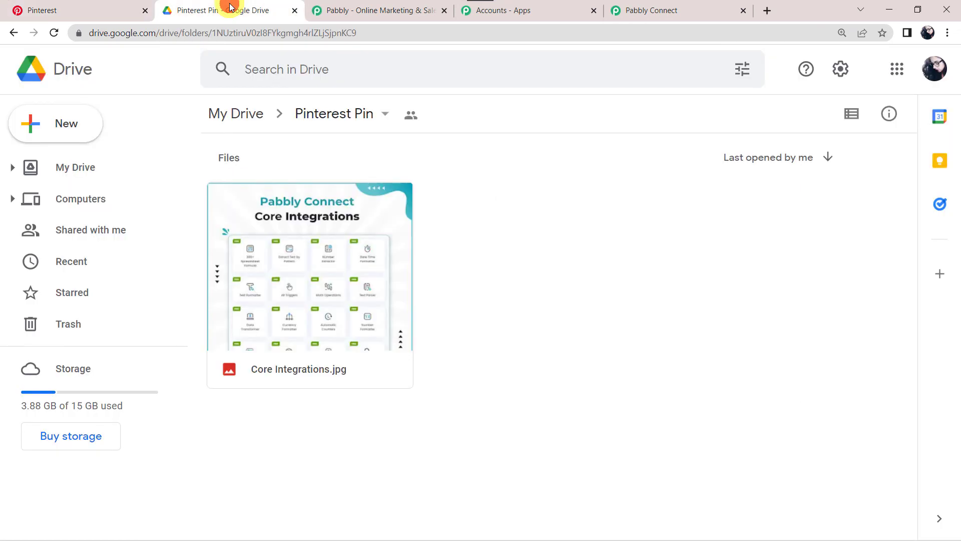
click(55, 35)
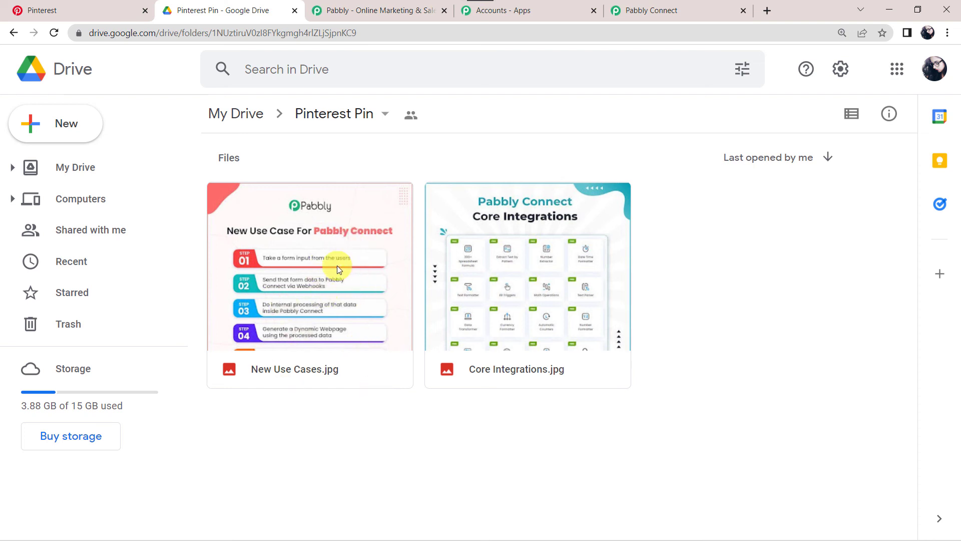
Return to the Pabbly Connect workflow and collapse the Google Drive upload action and the Pinterest New Pin trigger
click(687, 8)
scroll(185, 273, up, 13)
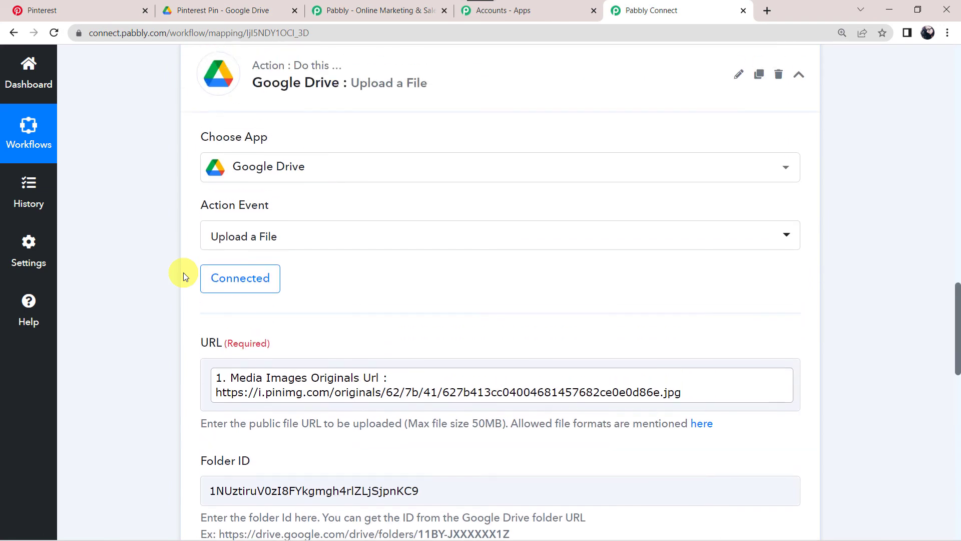
click(417, 221)
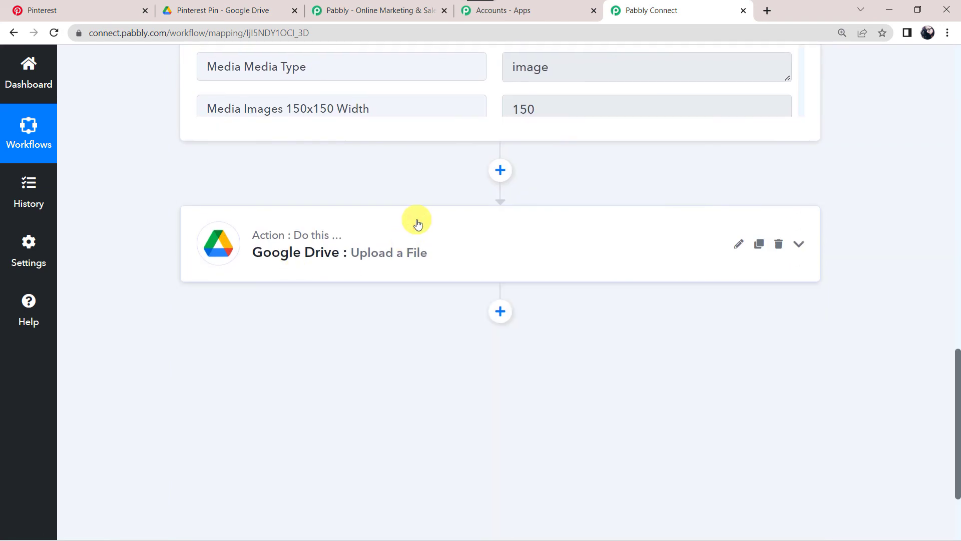
scroll(425, 240, up, 15)
click(431, 262)
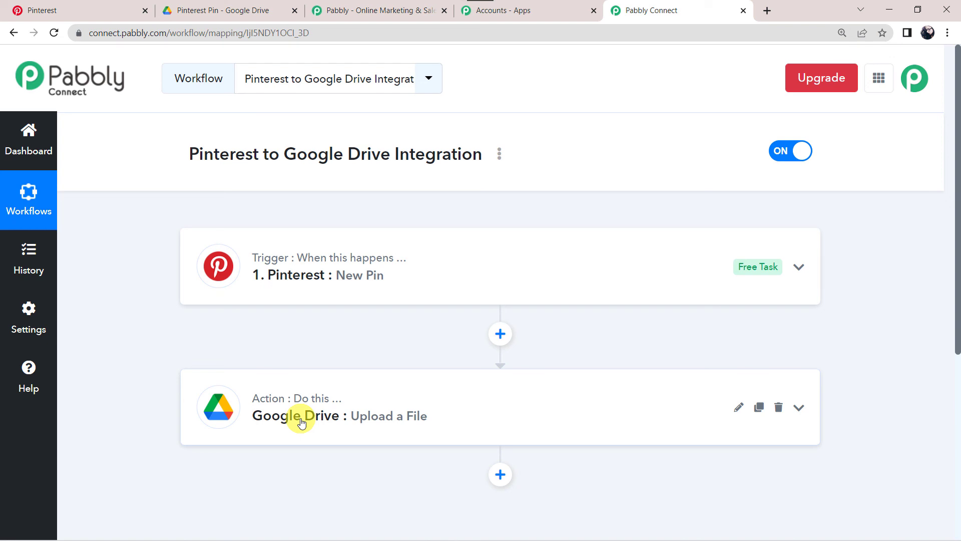
mouse_move(298, 408)
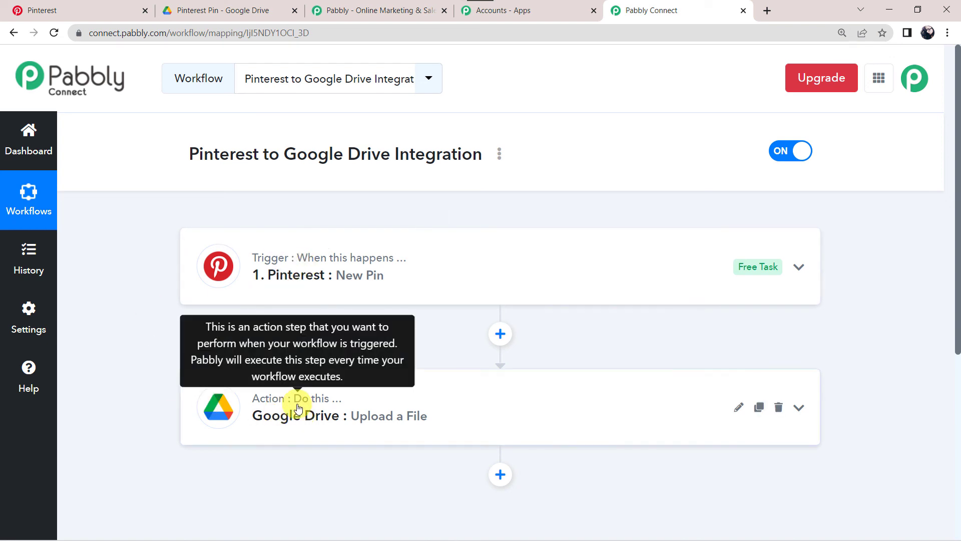